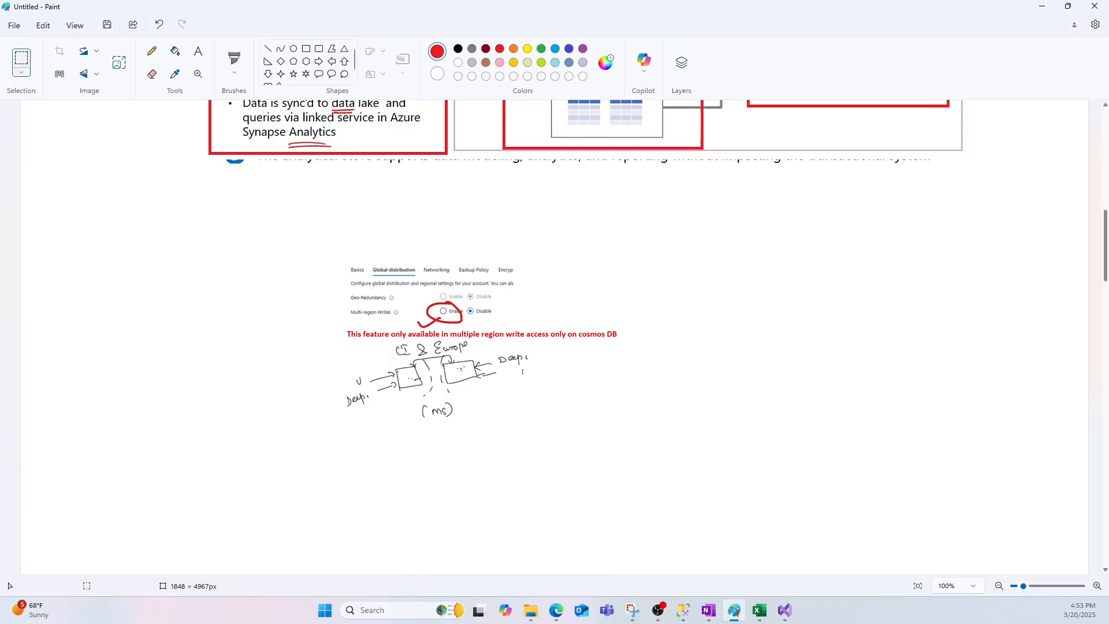
pyautogui.hotkey('alt', 'Tab')
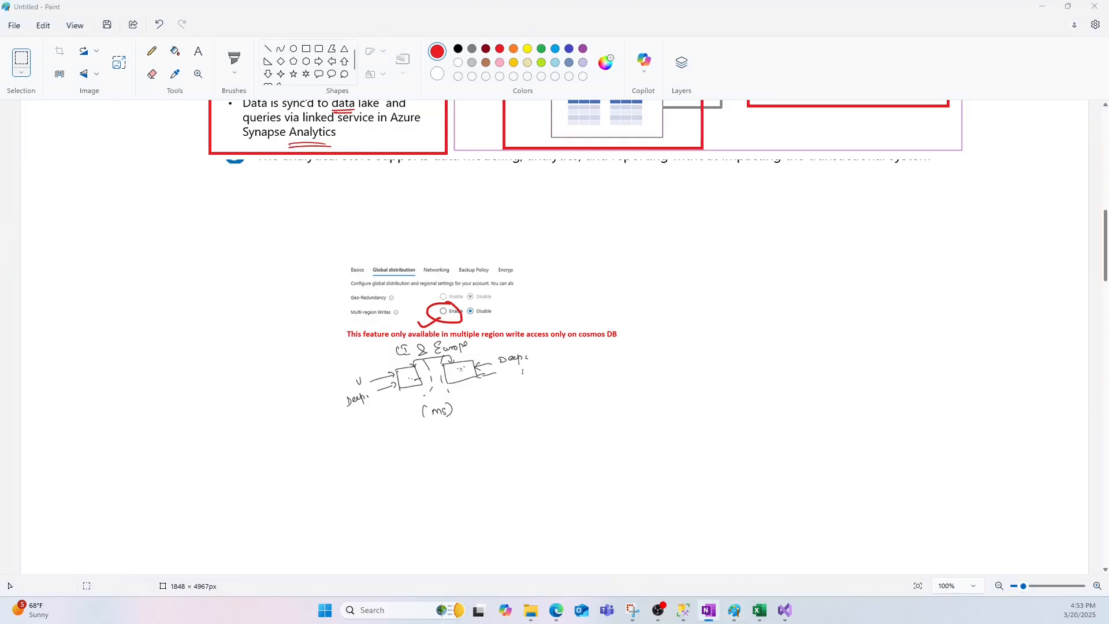
pyautogui.hotkey('alt', 'Tab')
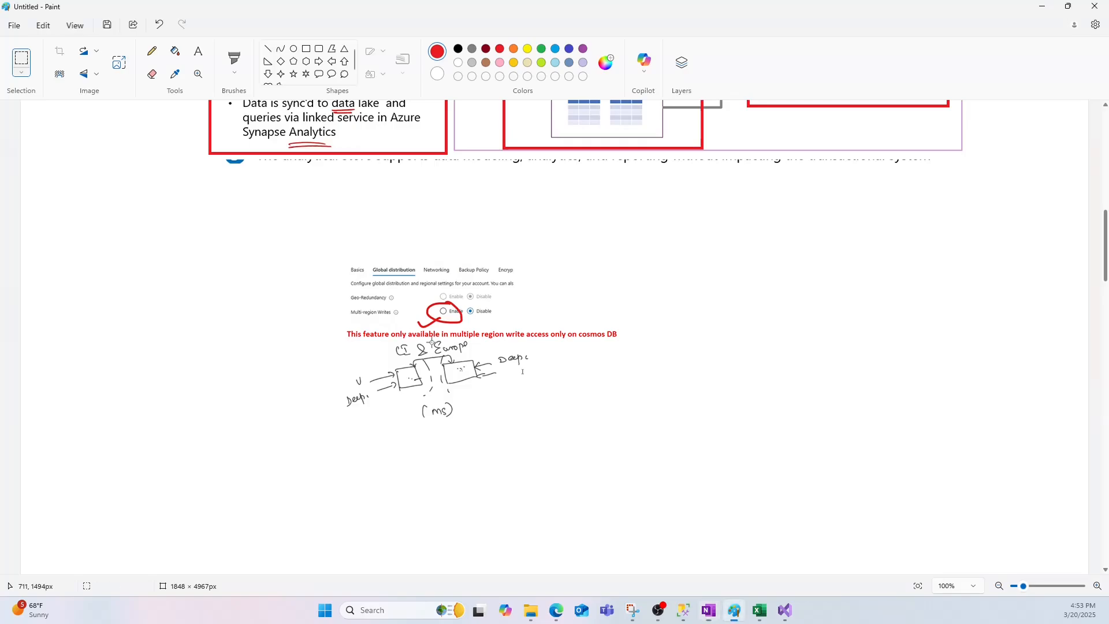
pyautogui.scroll(8, 432, 342)
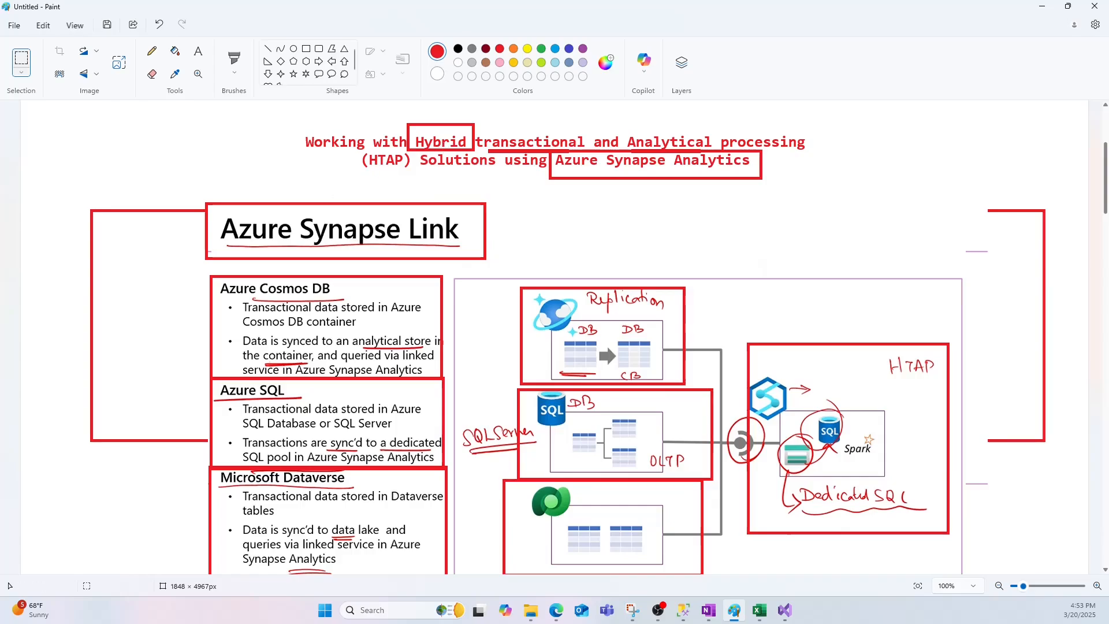
# - Switch to the Synapse Link (SQL) lab in Edge and open the dp203-gkaxzly resource group from the Azure home page
pyautogui.moveTo(556, 616)
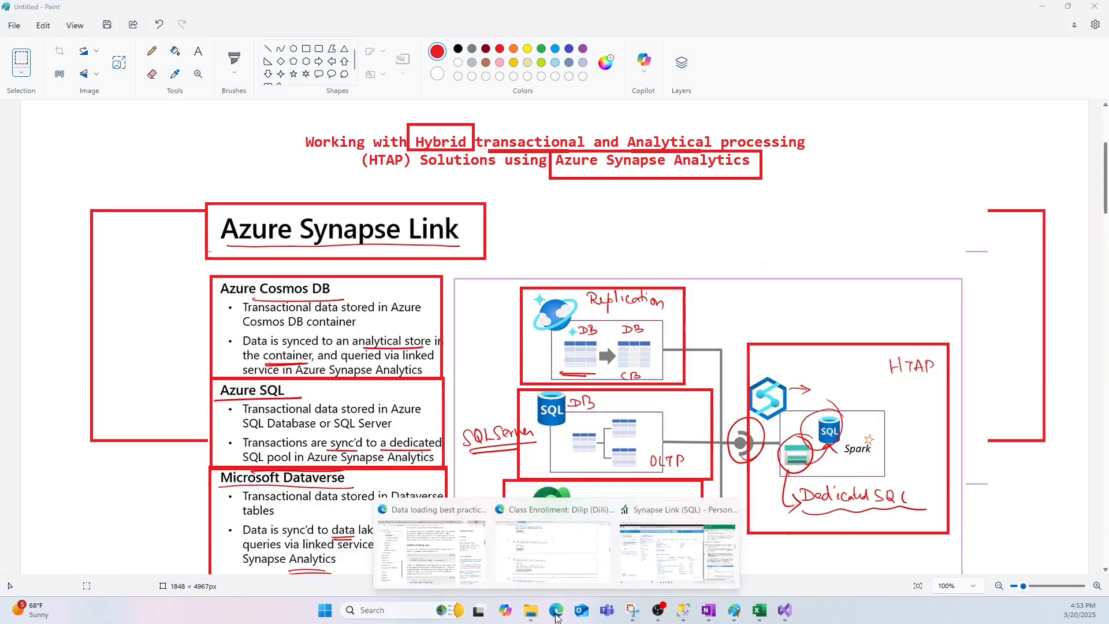
pyautogui.click(633, 578)
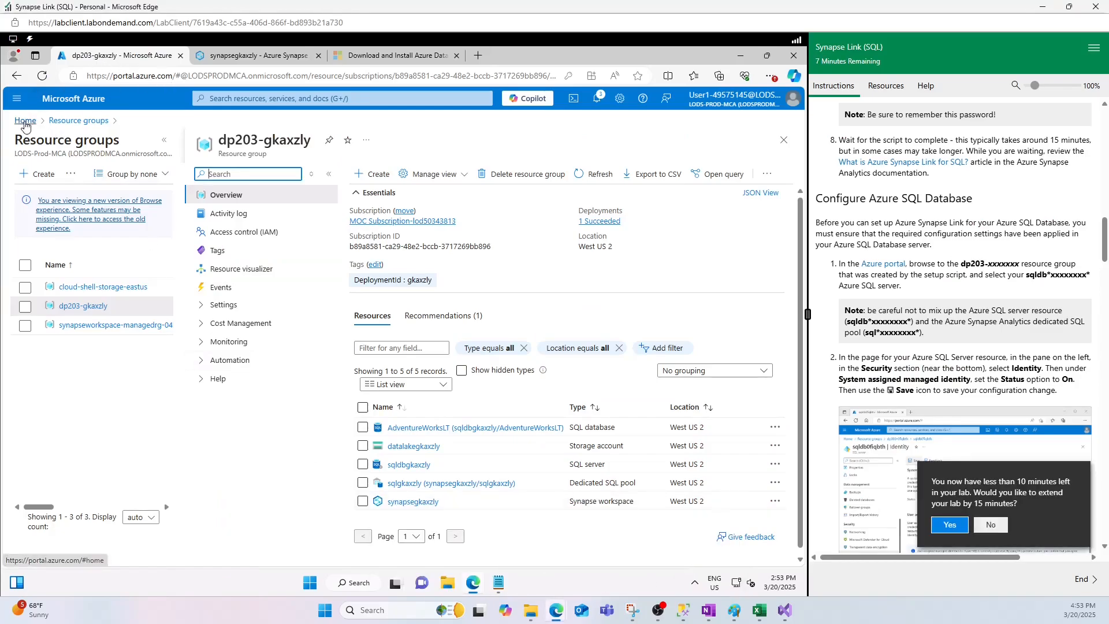
pyautogui.click(25, 121)
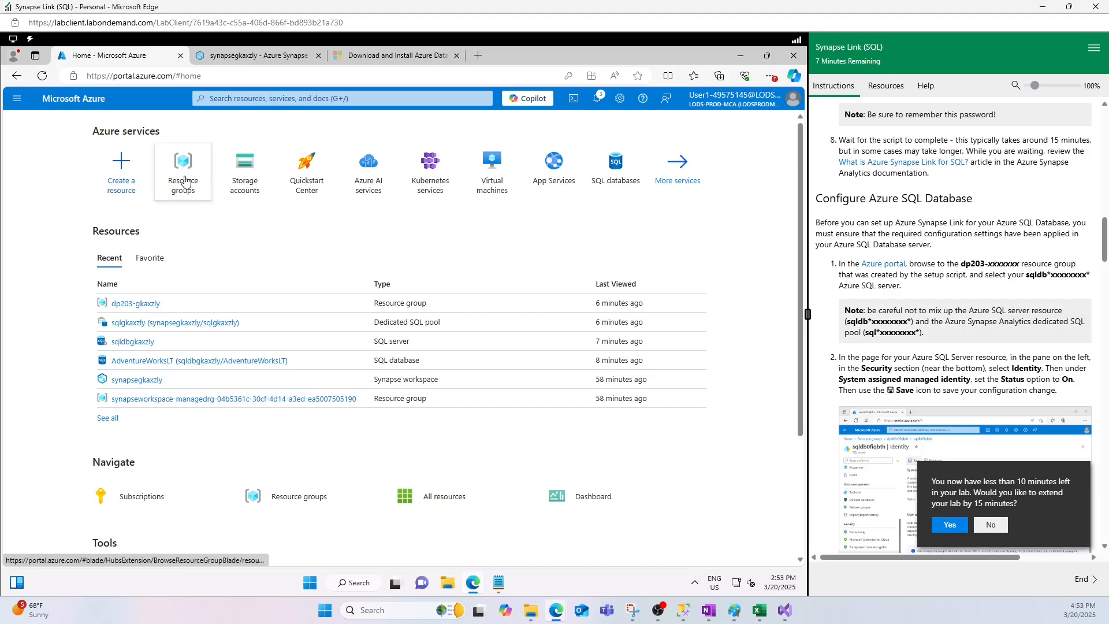
pyautogui.click(184, 180)
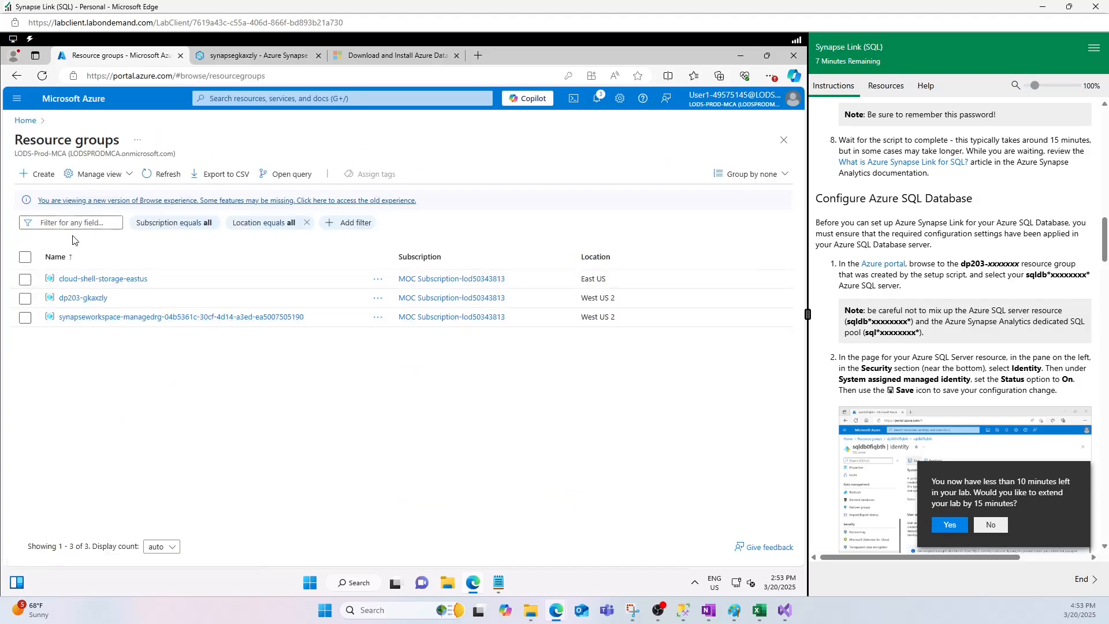
pyautogui.click(73, 298)
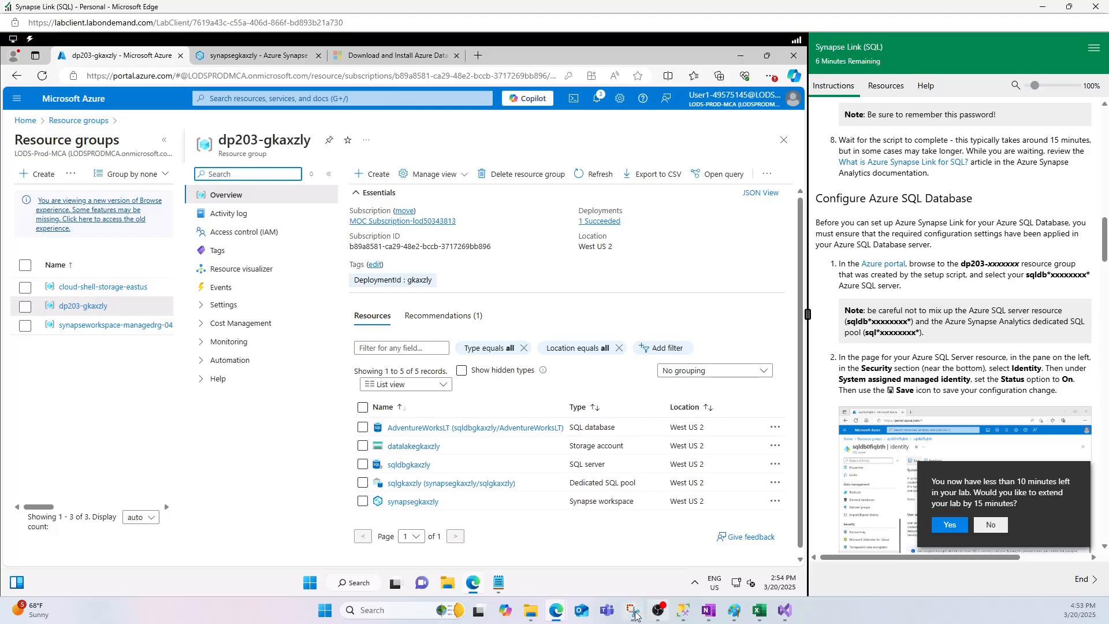
# - Open the AdventureWorksLT database's query editor, sign in with the SQL login's password, and list the database tables
pyautogui.click(423, 429)
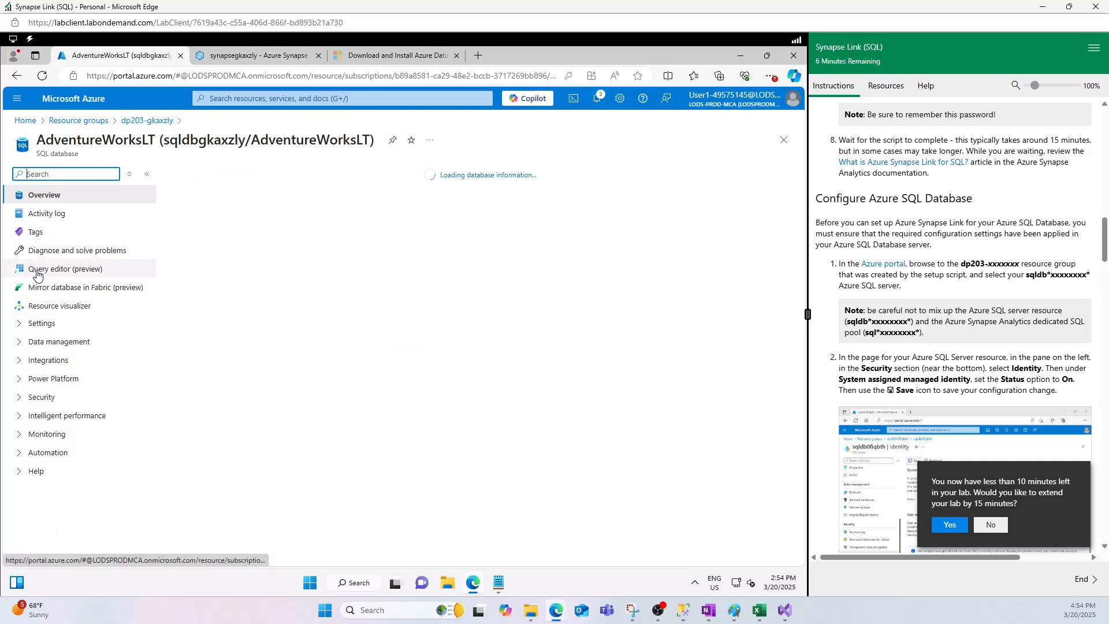
pyautogui.click(46, 269)
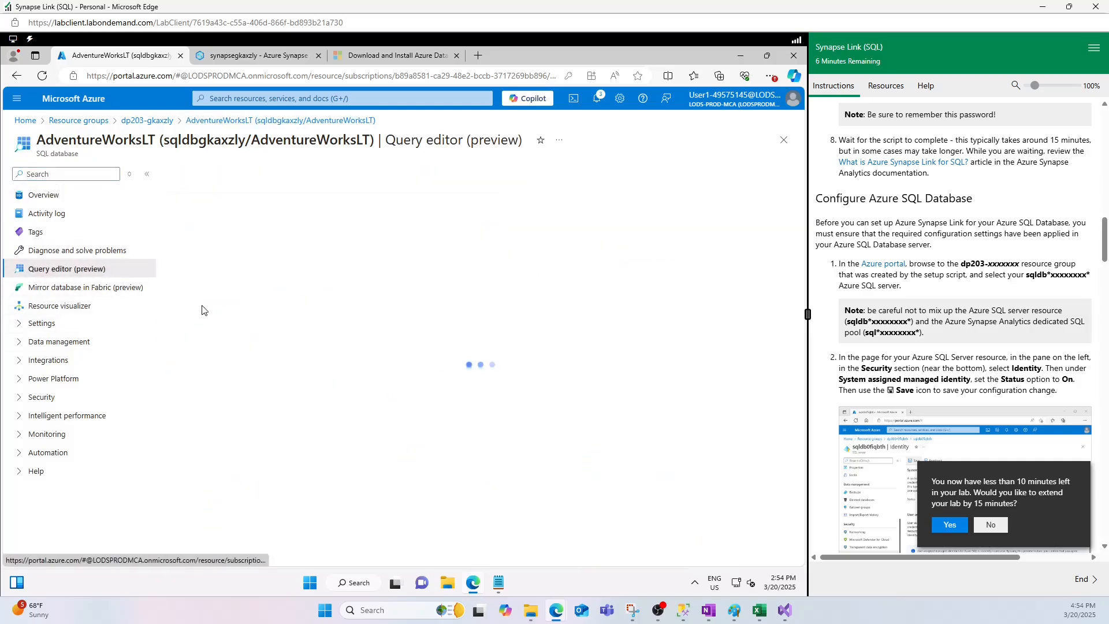
pyautogui.click(313, 381)
pyautogui.write('•')
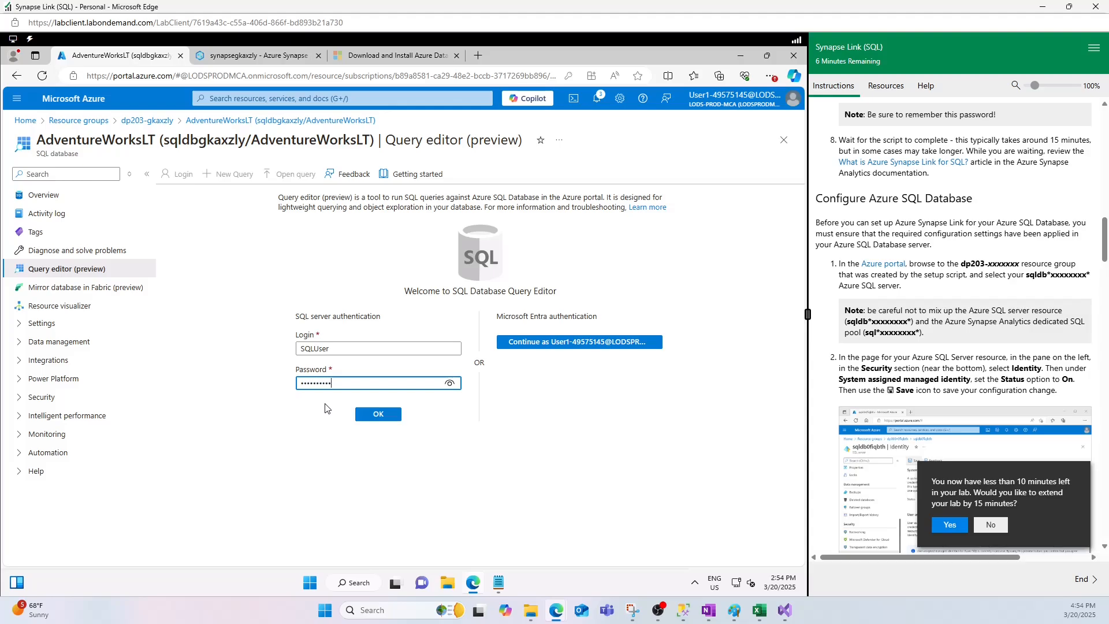
pyautogui.click(378, 414)
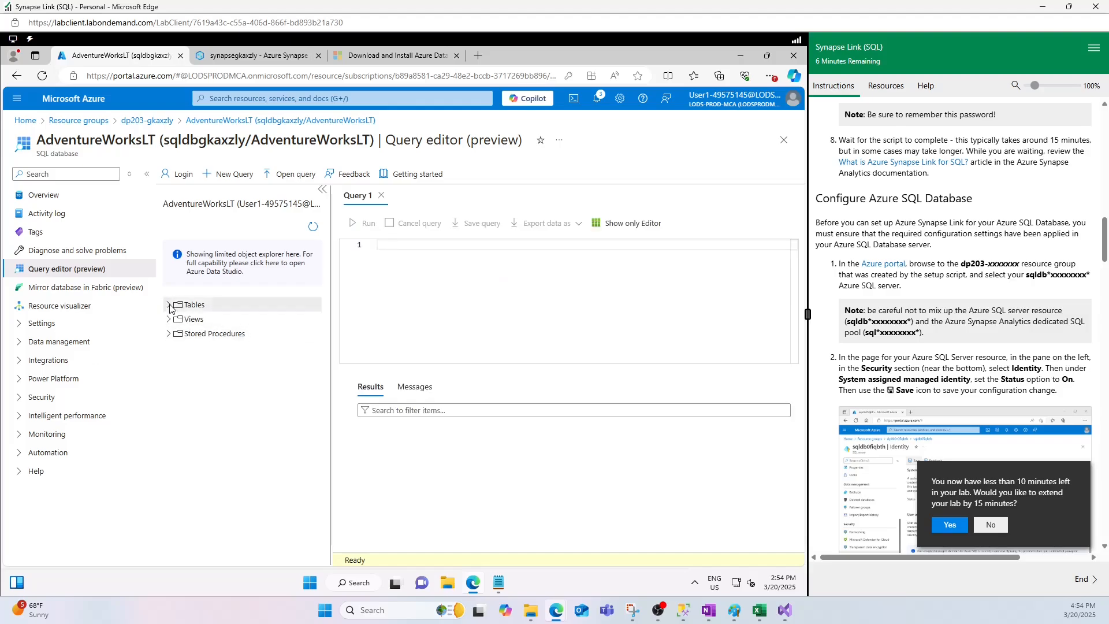
pyautogui.click(170, 305)
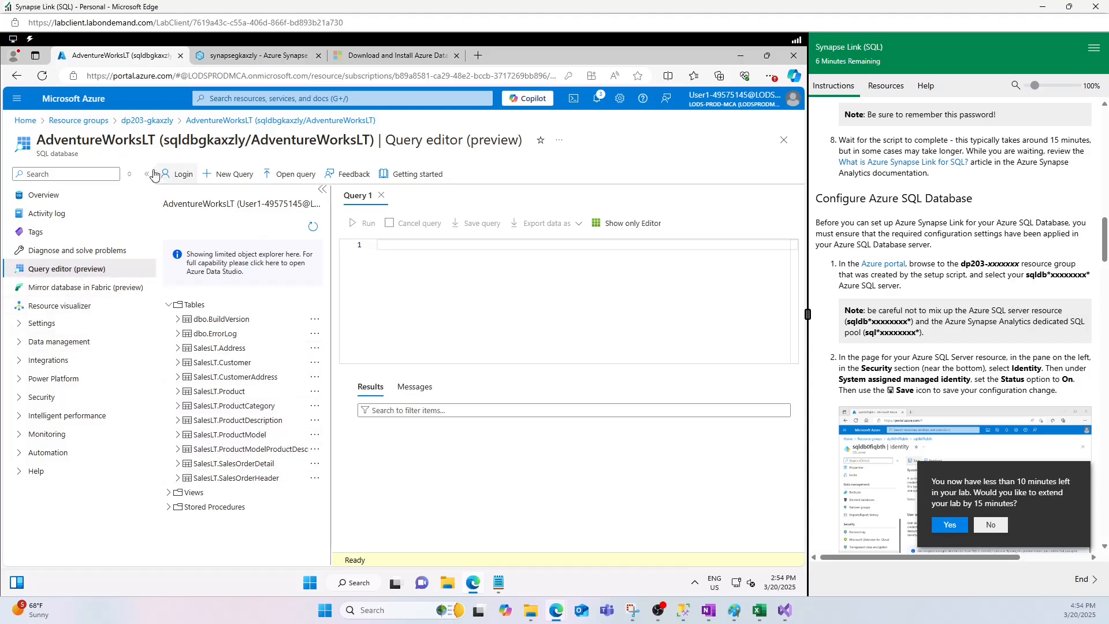
# - Review the overview of the sqlgkaxzly dedicated SQL pool from the dp203-gkaxzly resource group, and return to the group
pyautogui.click(146, 121)
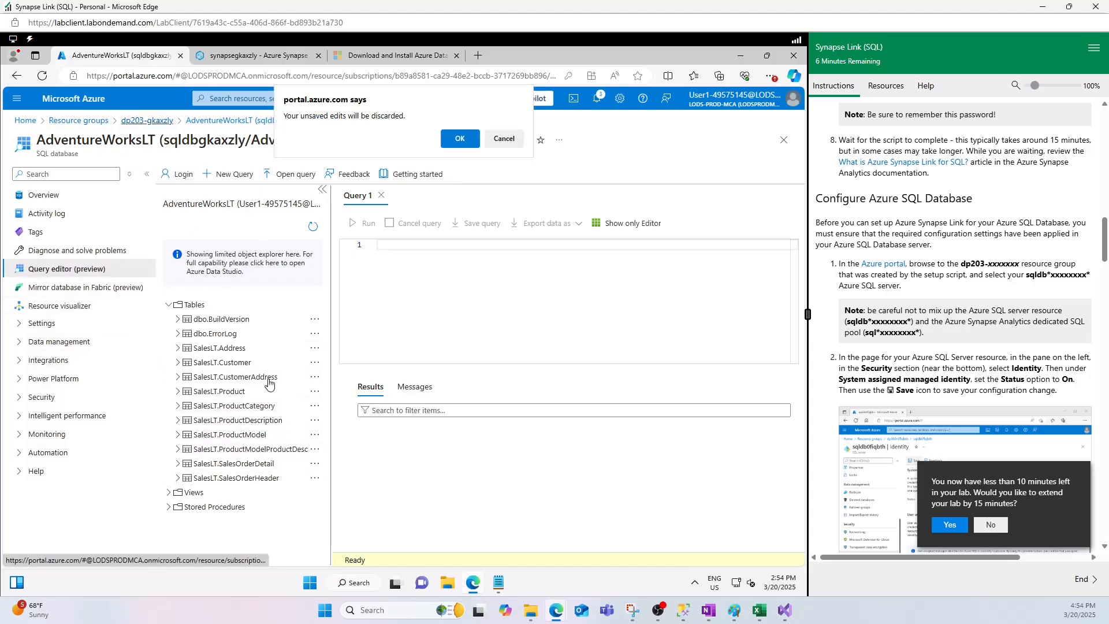
pyautogui.click(458, 139)
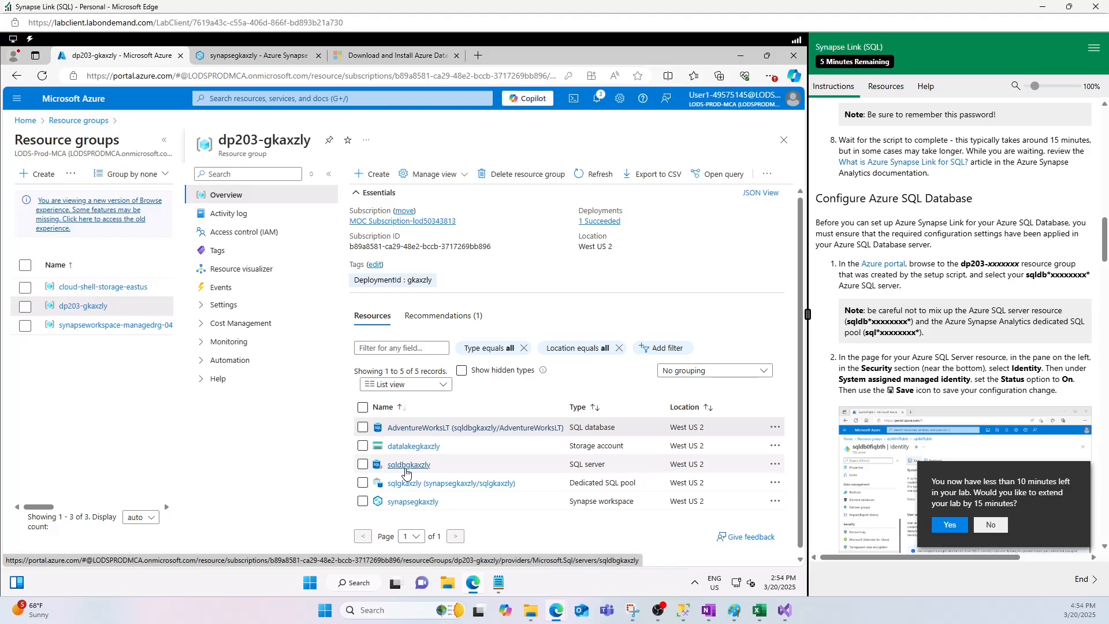
pyautogui.click(413, 486)
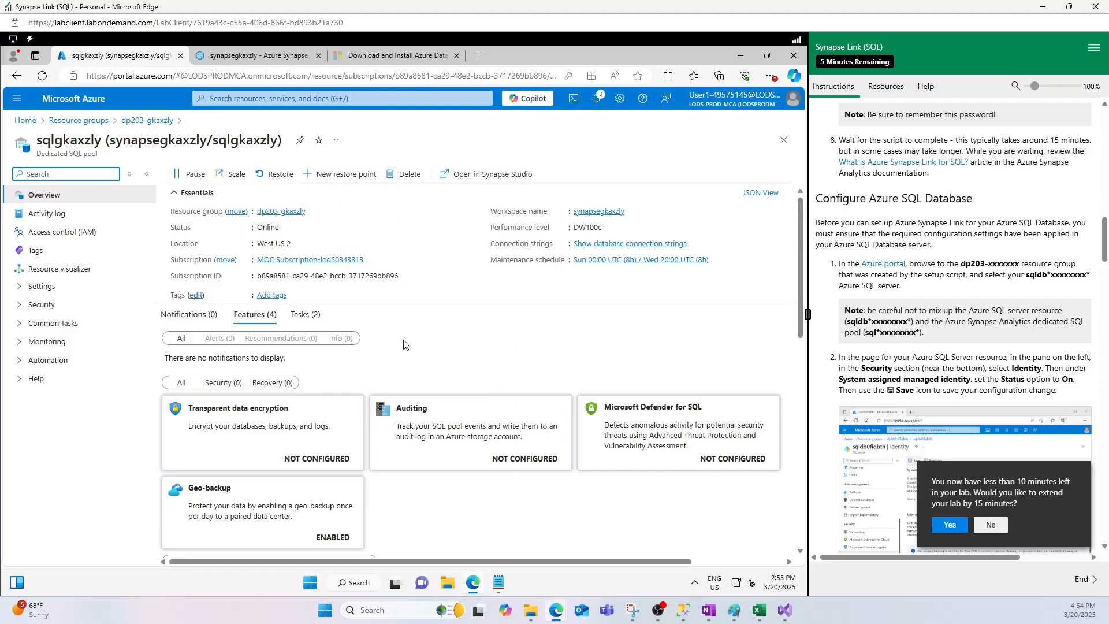
pyautogui.scroll(-10, 391, 421)
pyautogui.scroll(7, 389, 420)
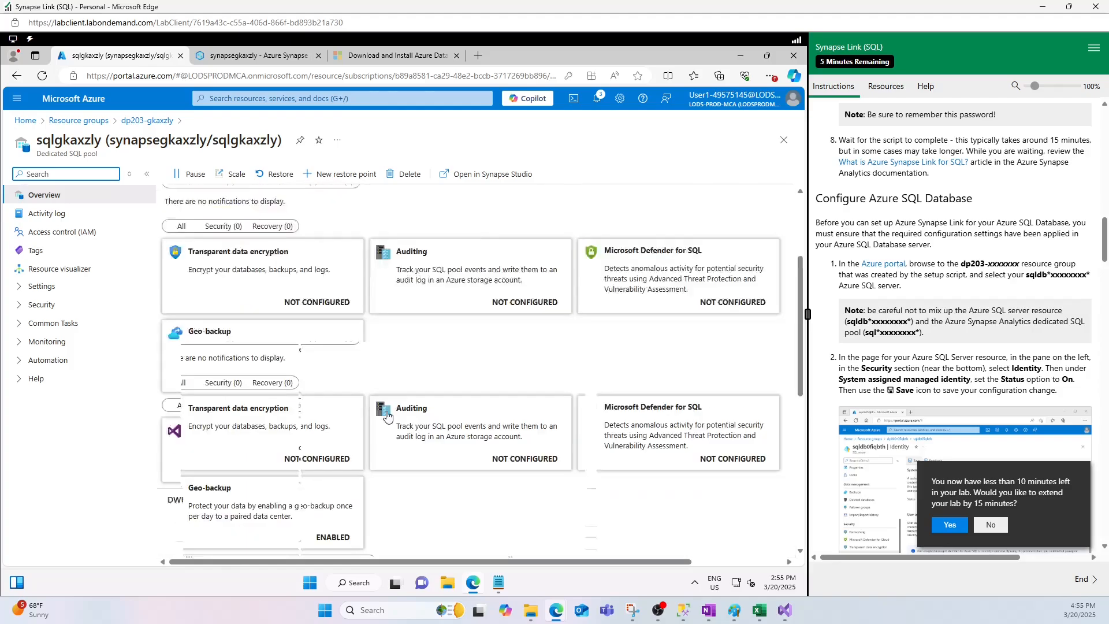
pyautogui.scroll(3, 389, 421)
pyautogui.click(148, 120)
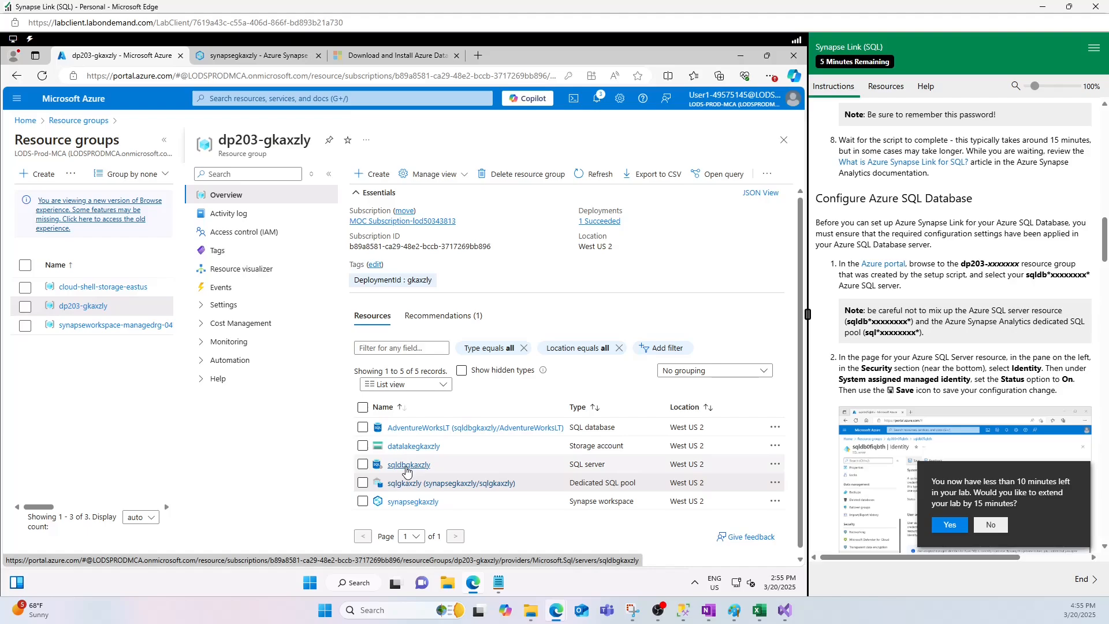
# - Compare the sqldbgkaxzly SQL server's overview with the Azure Synapse Link diagram in Paint, and return to the resource group
pyautogui.click(732, 611)
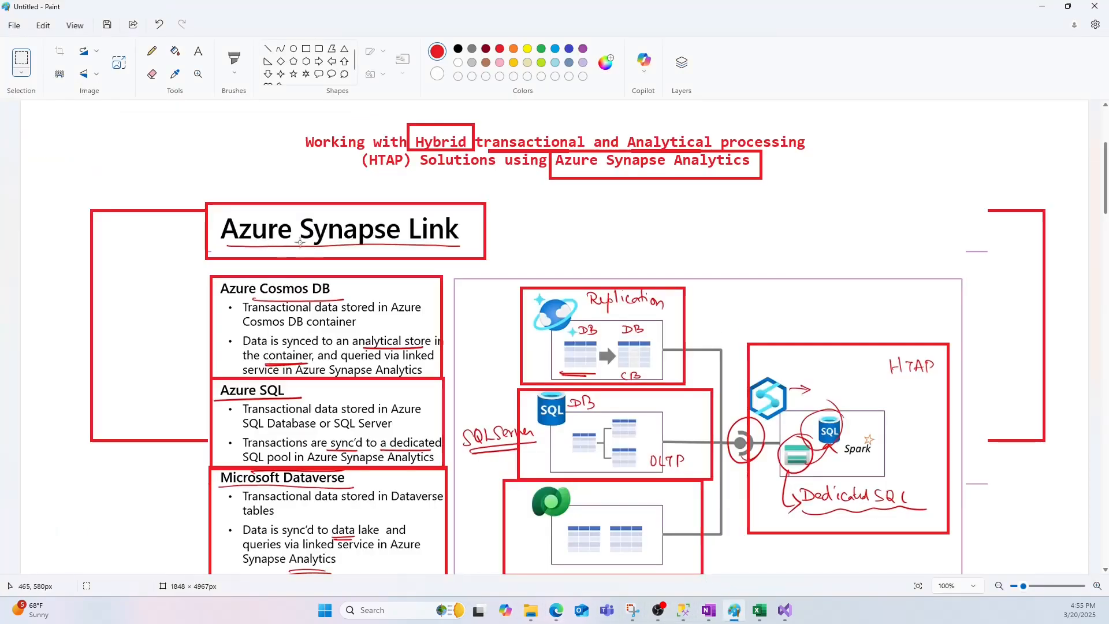
pyautogui.click(1043, 7)
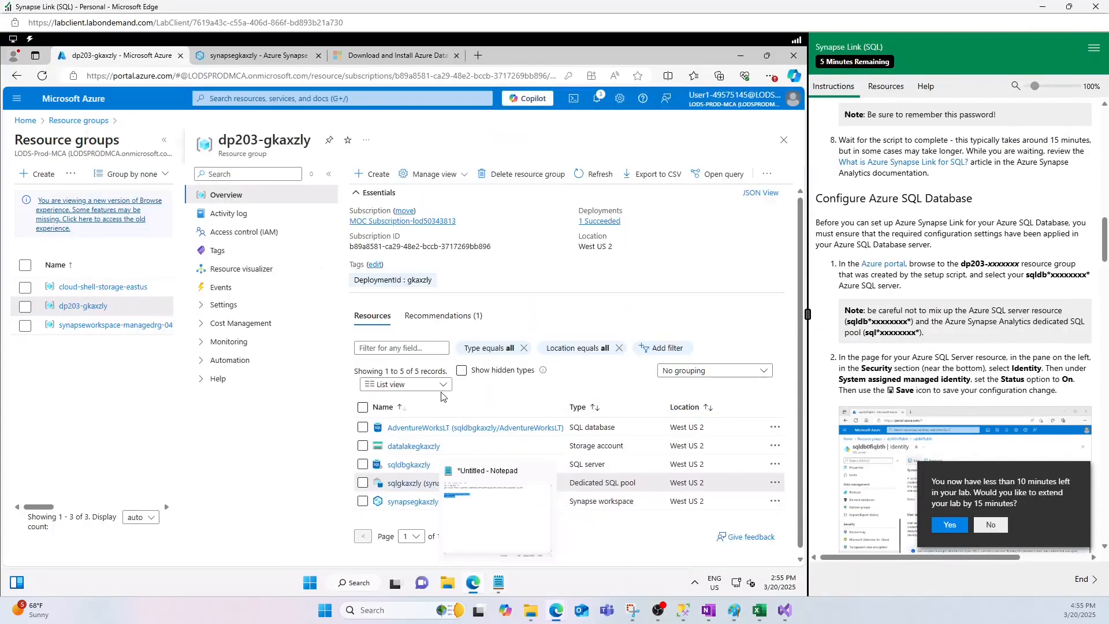
pyautogui.click(408, 469)
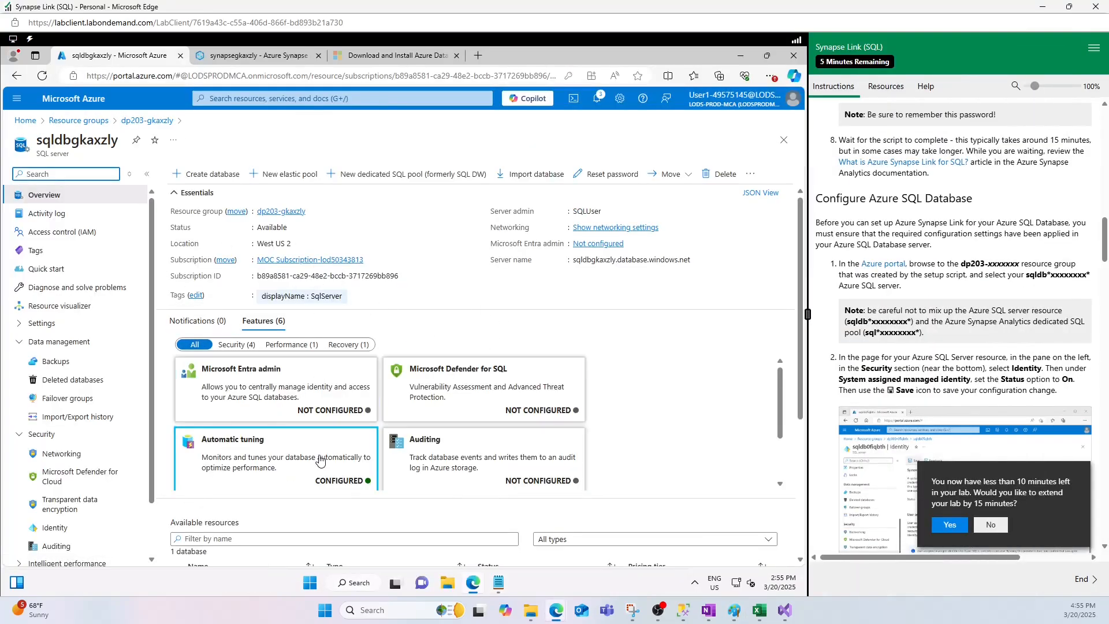
pyautogui.click(734, 610)
pyautogui.click(1035, 10)
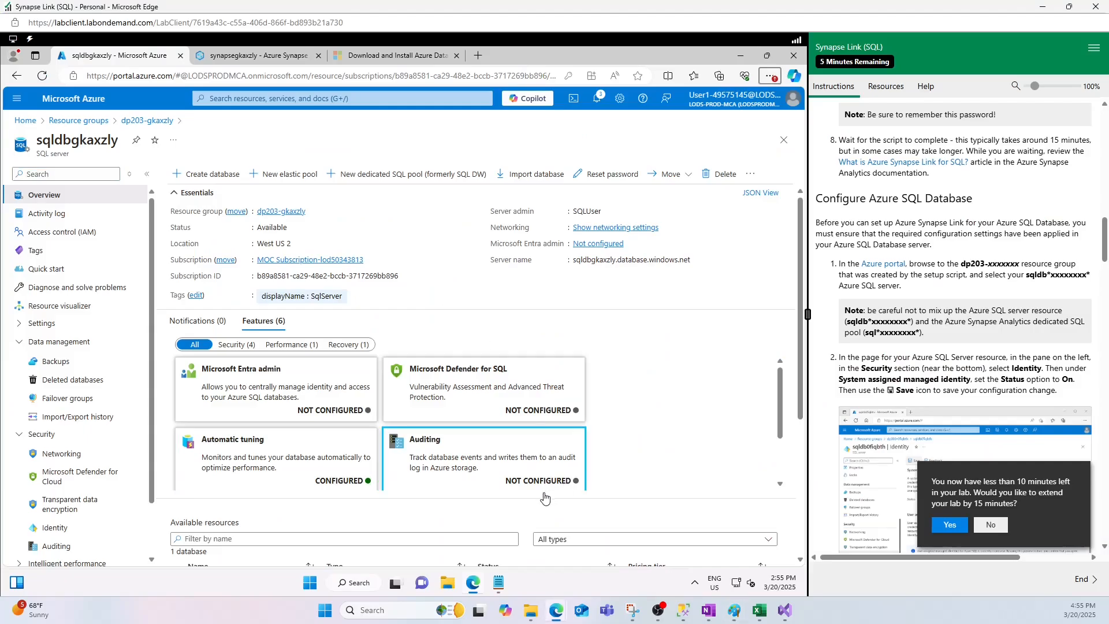
pyautogui.click(1034, 11)
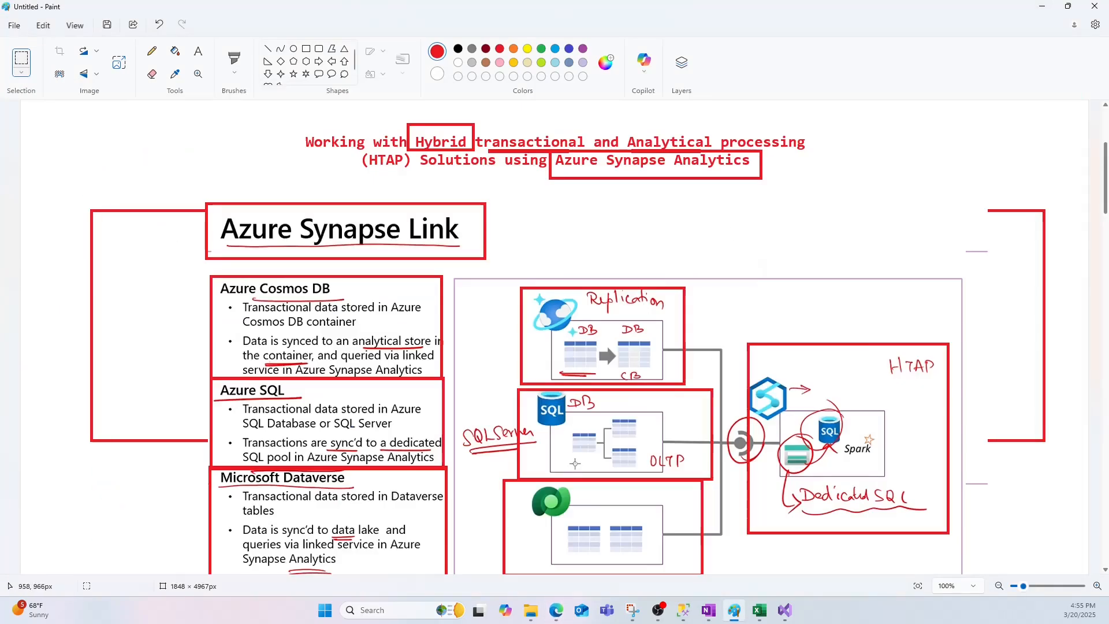
pyautogui.moveTo(569, 613)
pyautogui.click(679, 543)
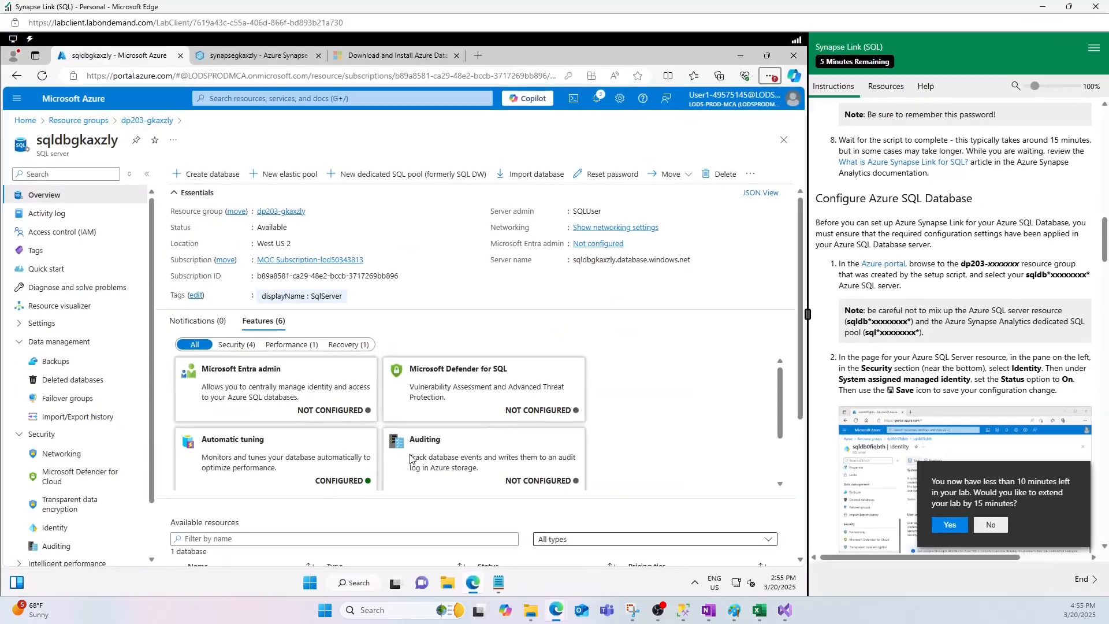
pyautogui.click(139, 122)
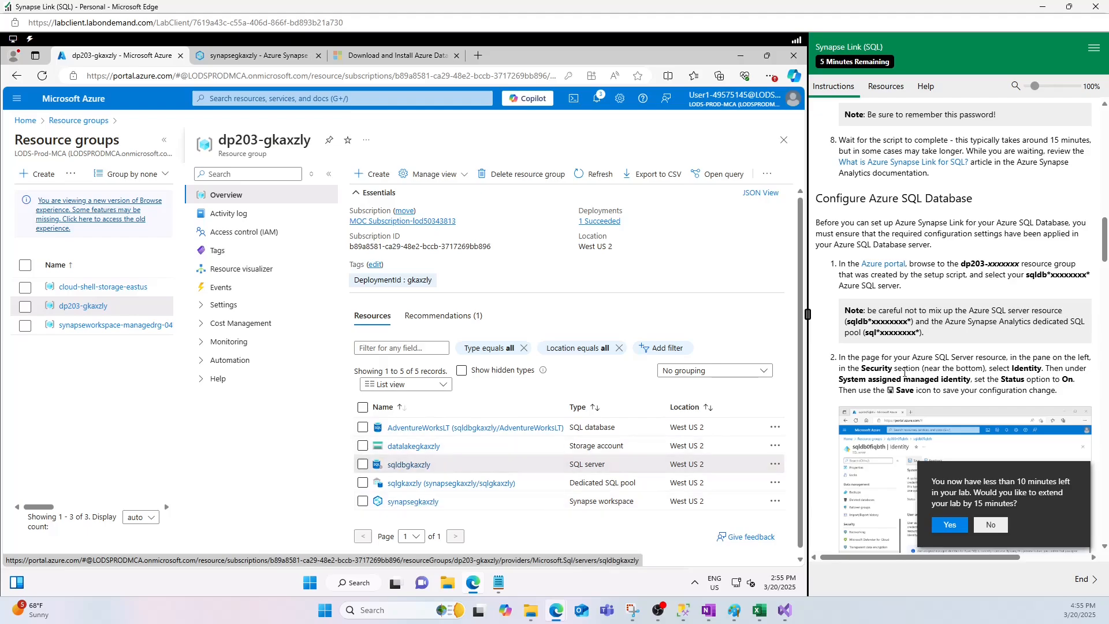
# - Following the lab's Azure SQL Database instructions, set the system assigned managed identity status of the sqldbgkaxzly SQL server to On
pyautogui.scroll(-1, 894, 376)
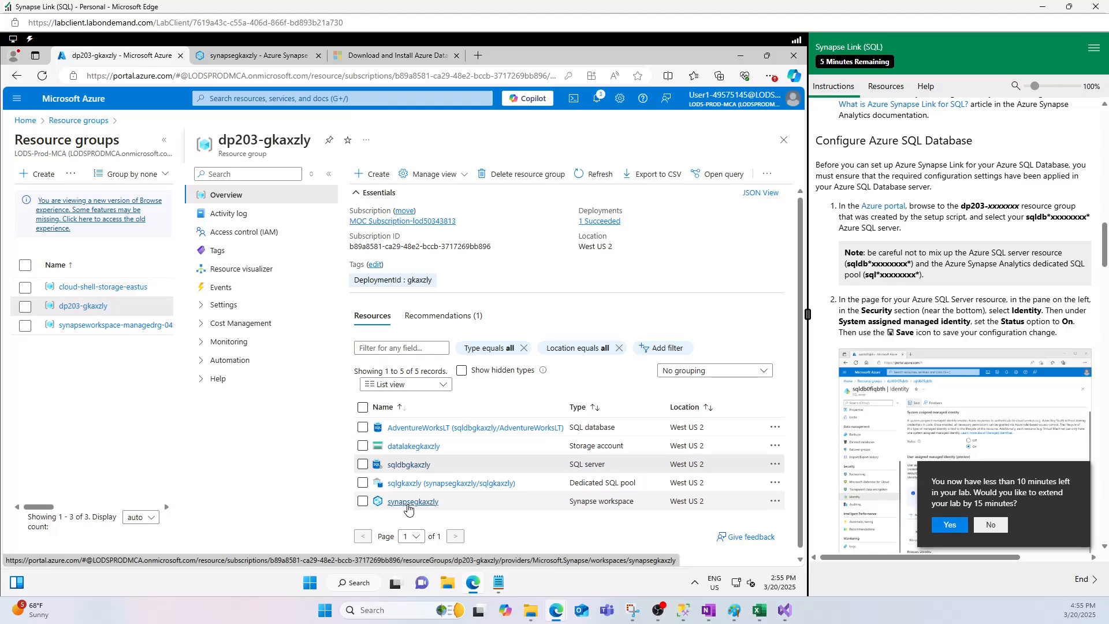
pyautogui.scroll(-4, 948, 439)
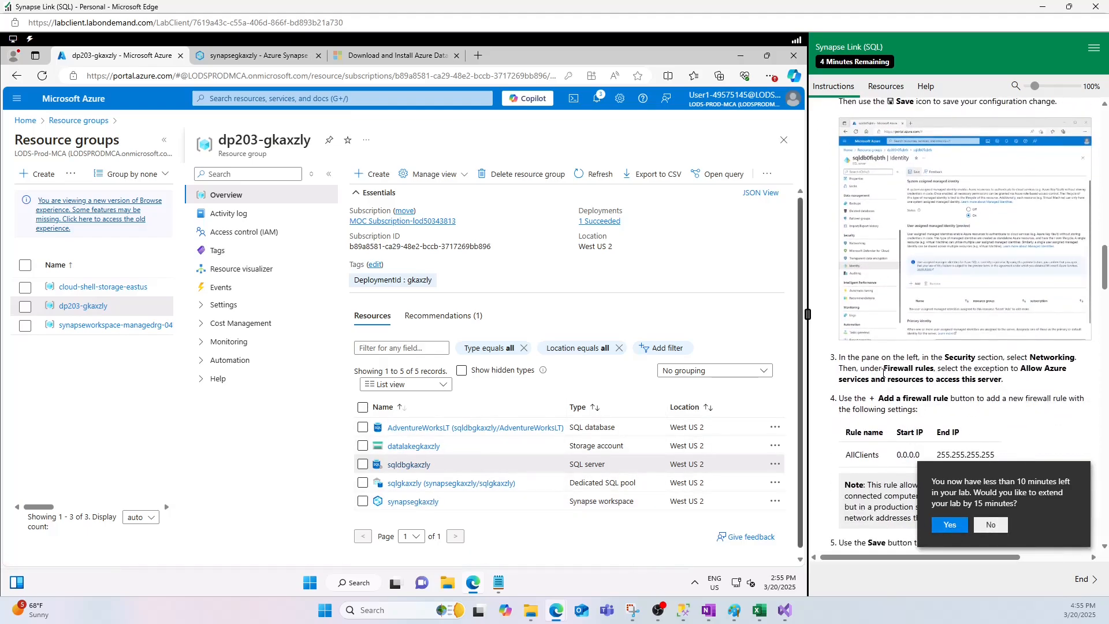
pyautogui.scroll(3, 882, 376)
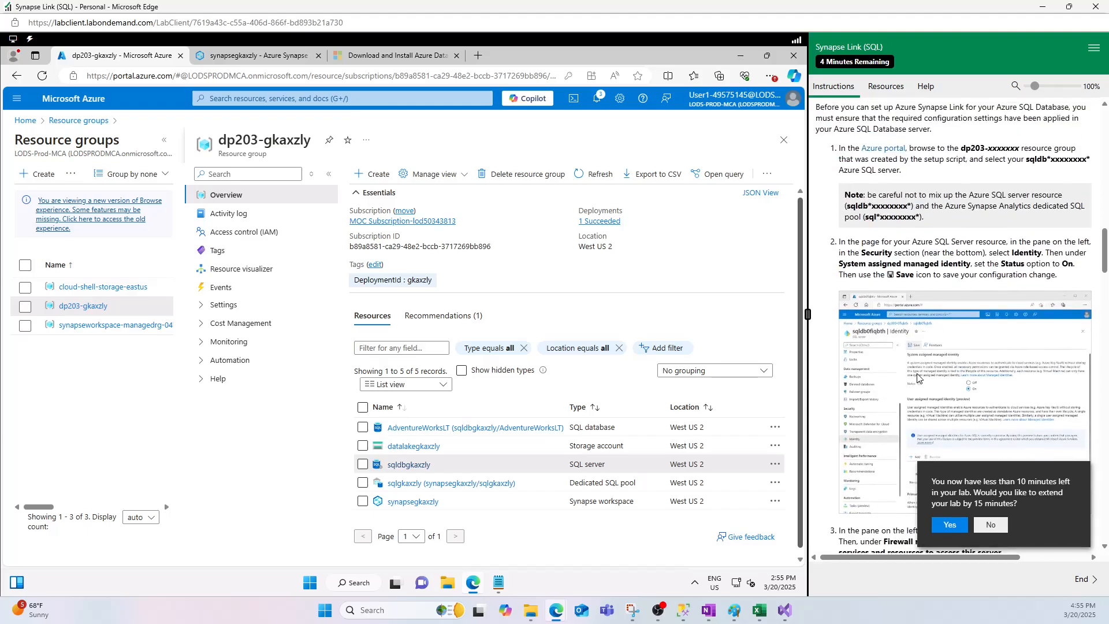
pyautogui.scroll(-5, 917, 377)
pyautogui.scroll(4, 918, 377)
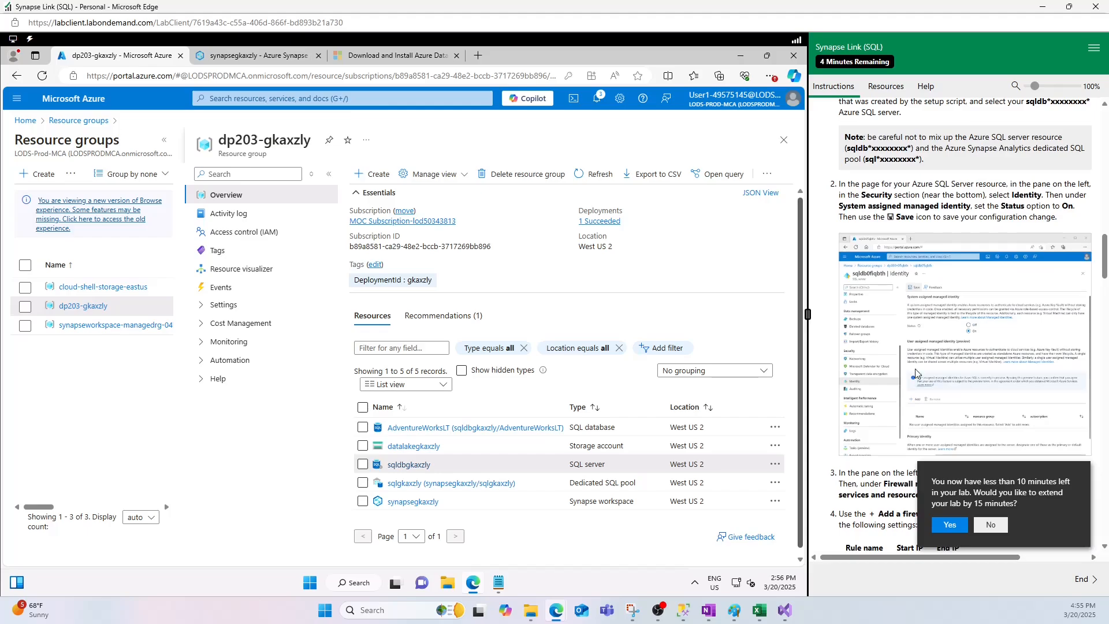
pyautogui.scroll(2, 873, 191)
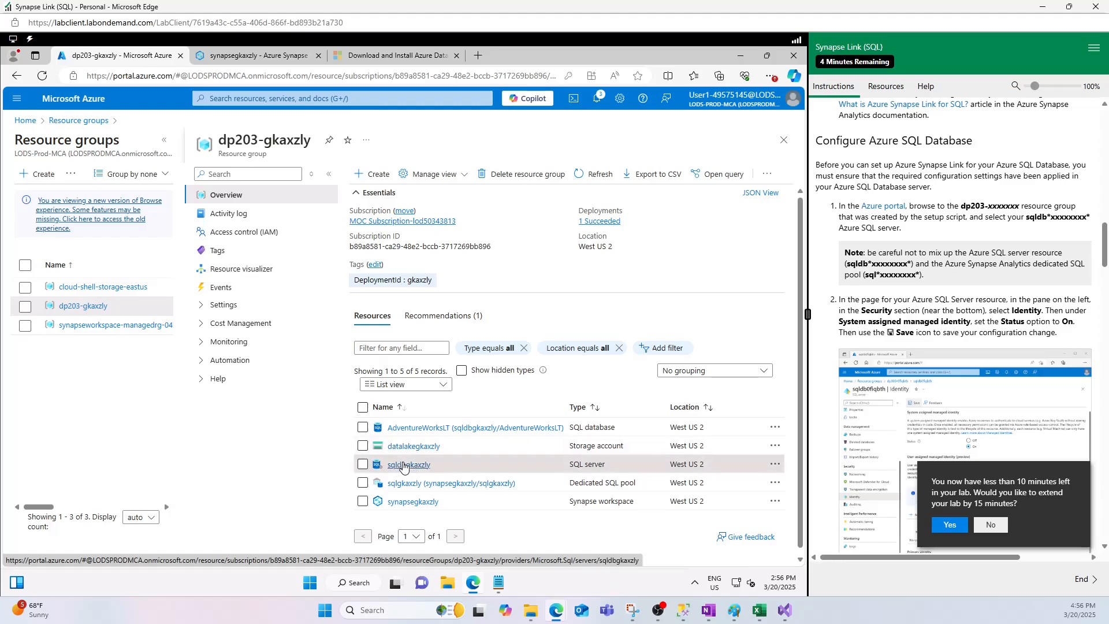
pyautogui.click(404, 466)
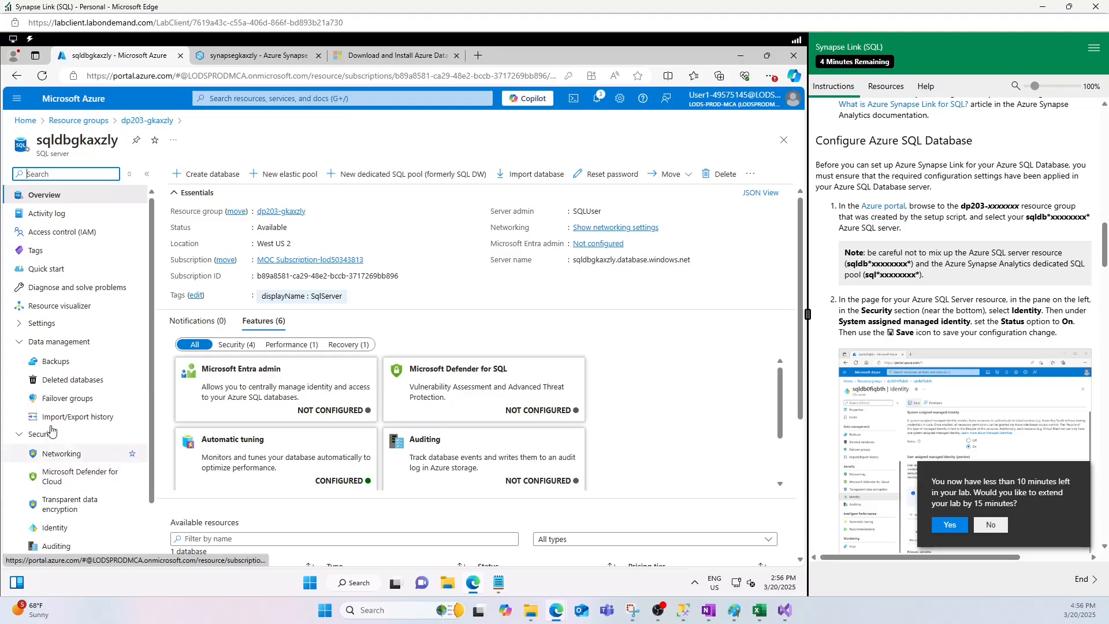
pyautogui.click(49, 532)
pyautogui.click(325, 281)
pyautogui.click(325, 266)
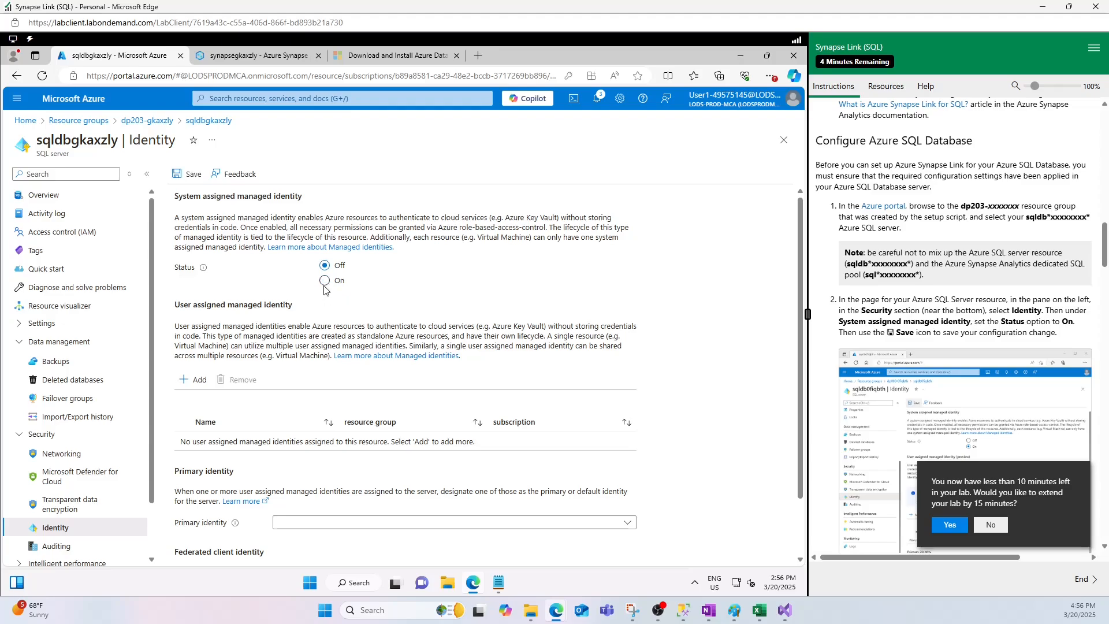
pyautogui.click(324, 281)
# - Following the lab instructions, open the sqldbgkaxzly server's networking settings, discarding unsaved edits, and review the AllClients and AllowAllClientips firewall rules
pyautogui.scroll(-4, 971, 377)
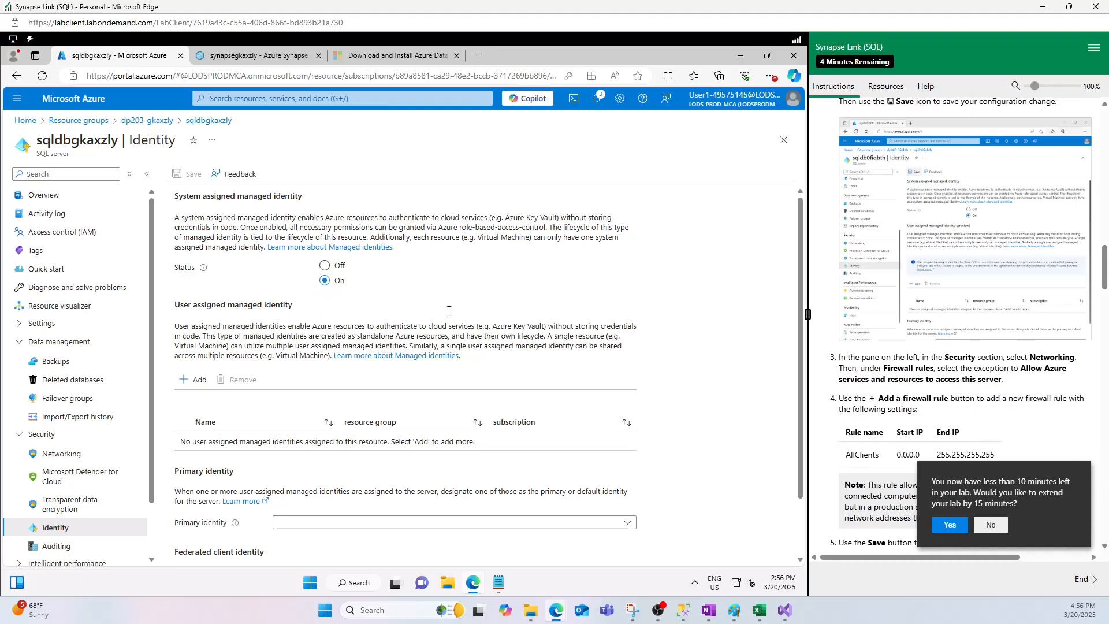
pyautogui.scroll(-2, 1032, 336)
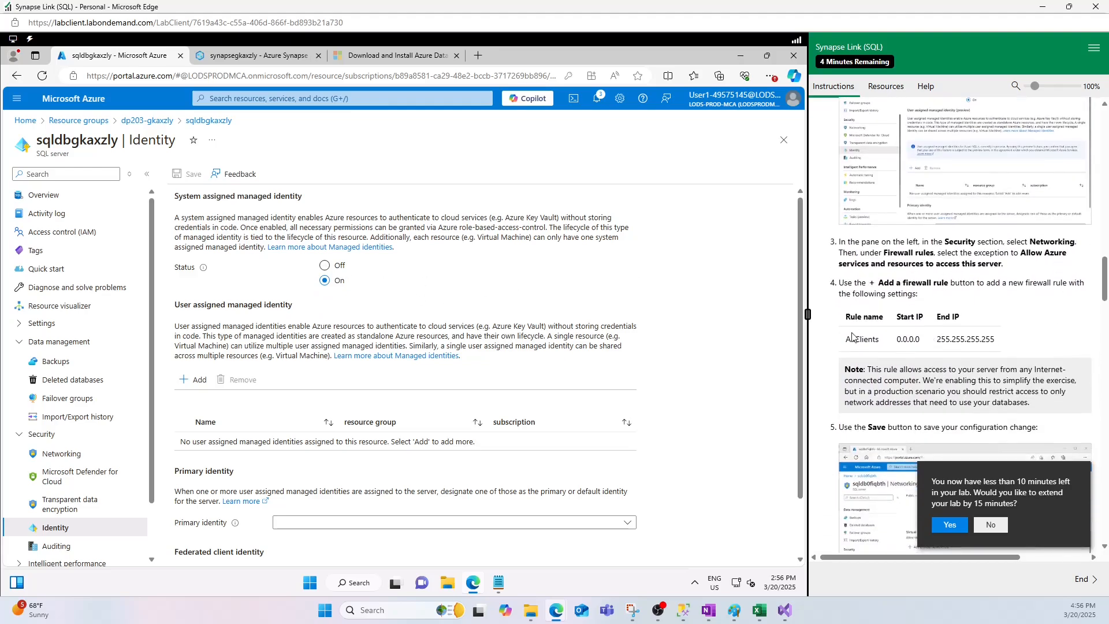
pyautogui.click(64, 454)
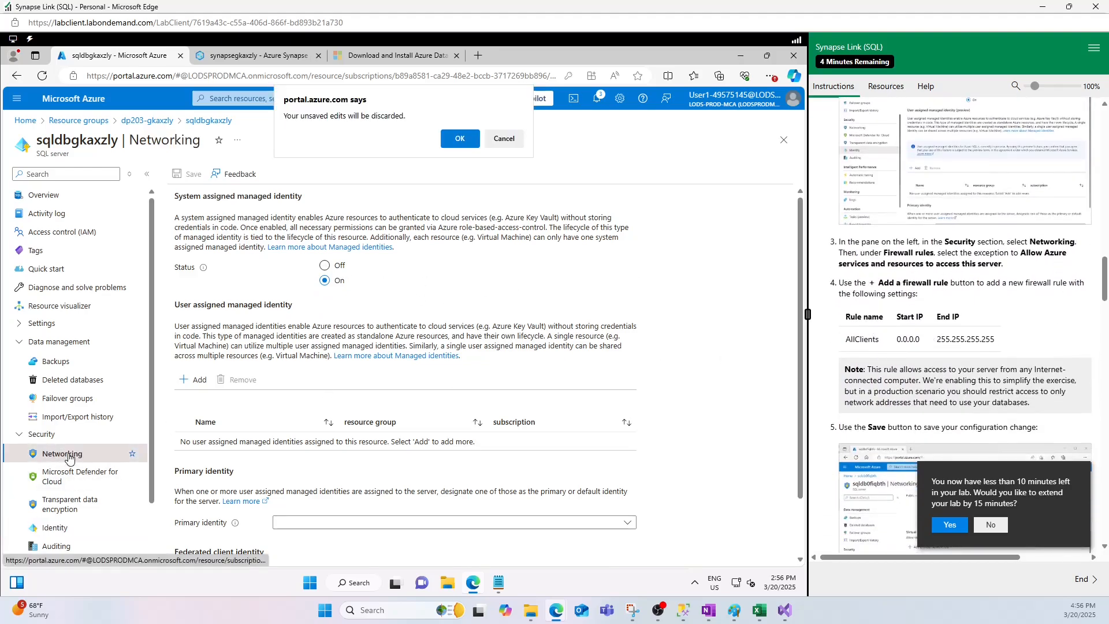
pyautogui.click(460, 139)
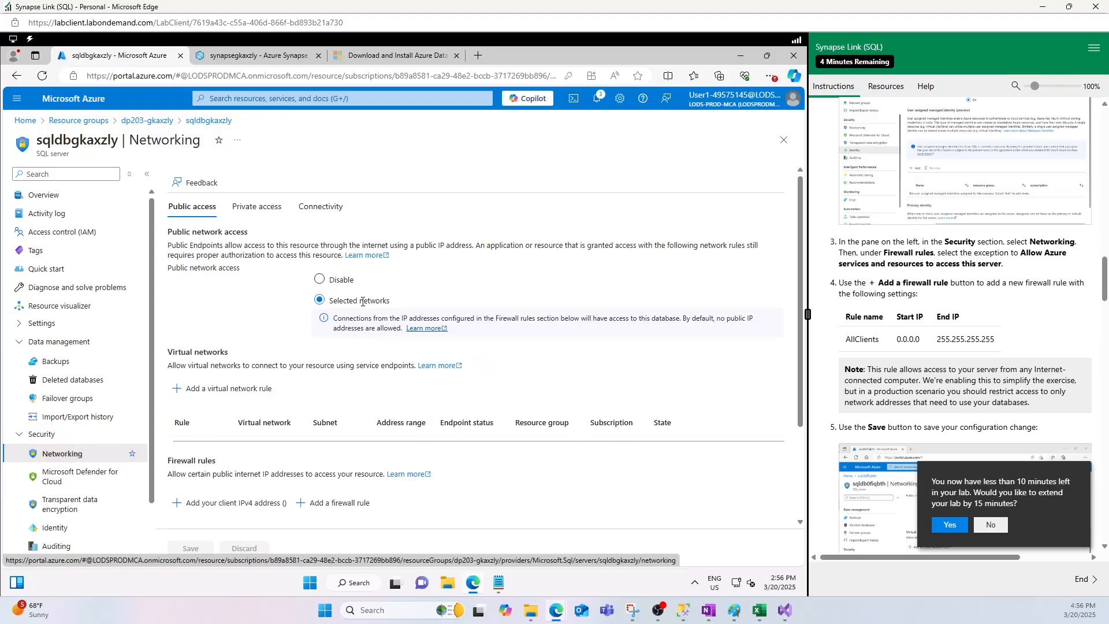
pyautogui.scroll(-2, 339, 421)
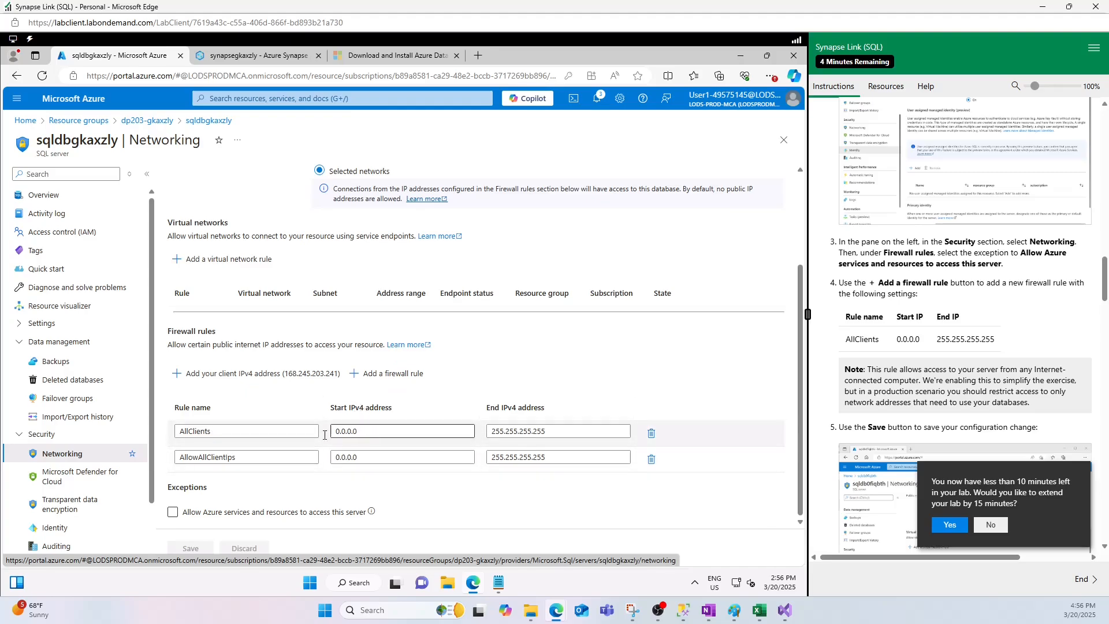
pyautogui.moveTo(494, 432); pyautogui.dragTo(566, 427)
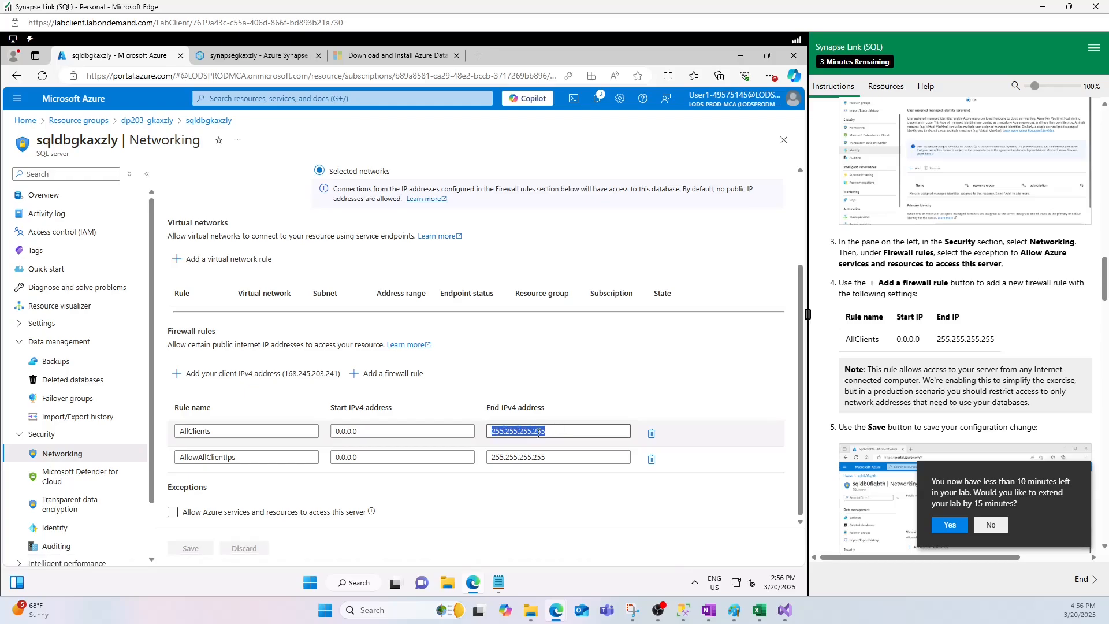
pyautogui.click(536, 411)
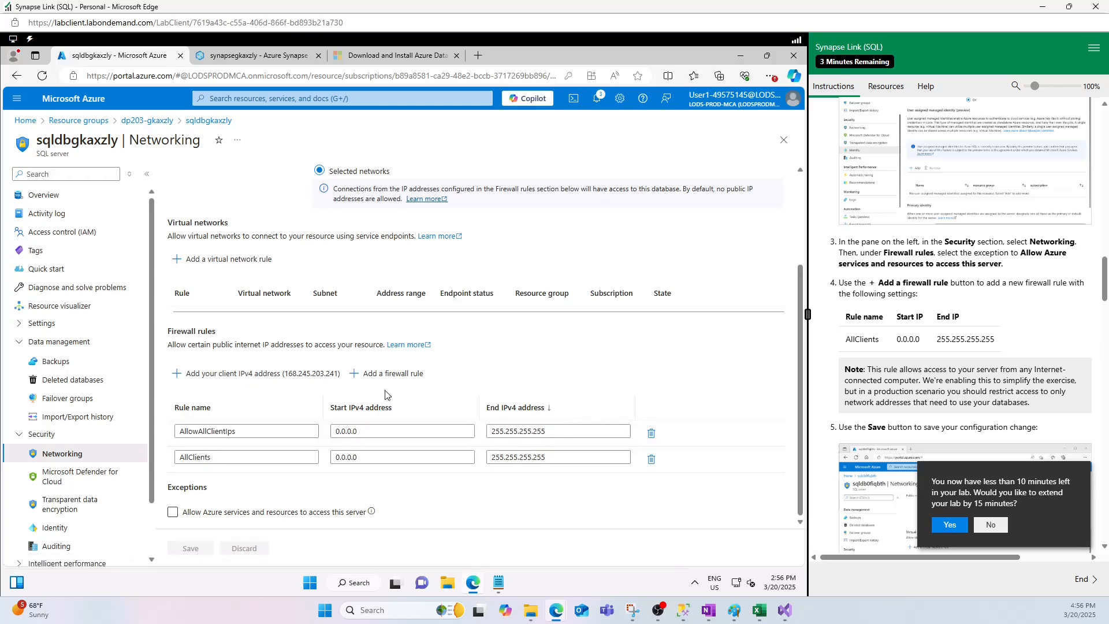
# - Read the lab instructions on configuring Azure Synapse Link and starting the dedicated SQL pool, consulting the Synapse Link diagram in Paint
pyautogui.scroll(-4, 947, 394)
pyautogui.scroll(-5, 947, 393)
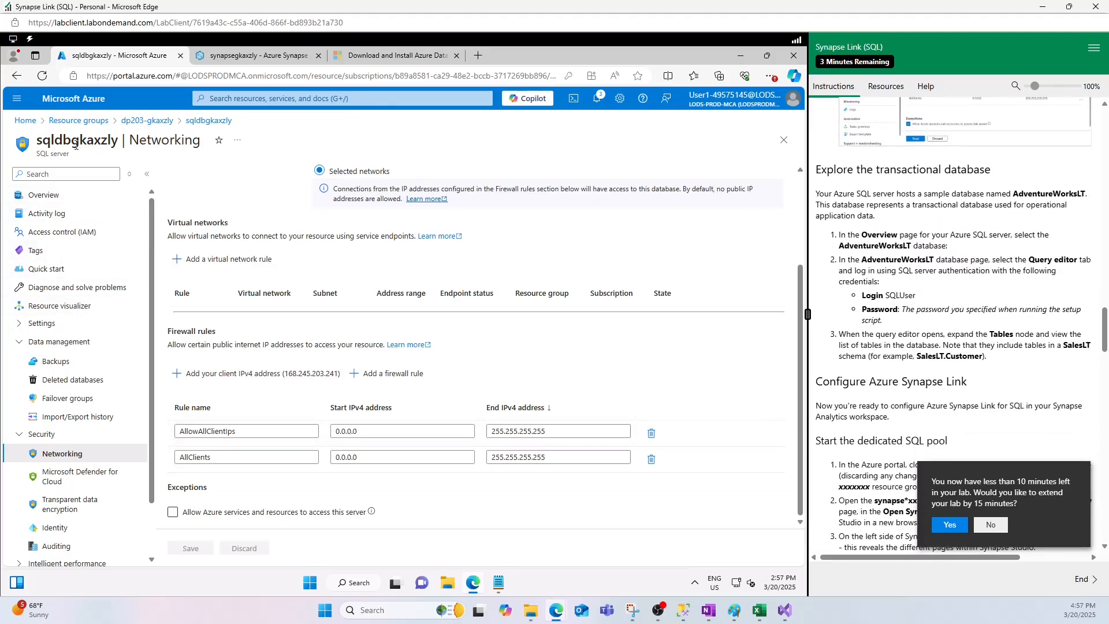
pyautogui.click(734, 610)
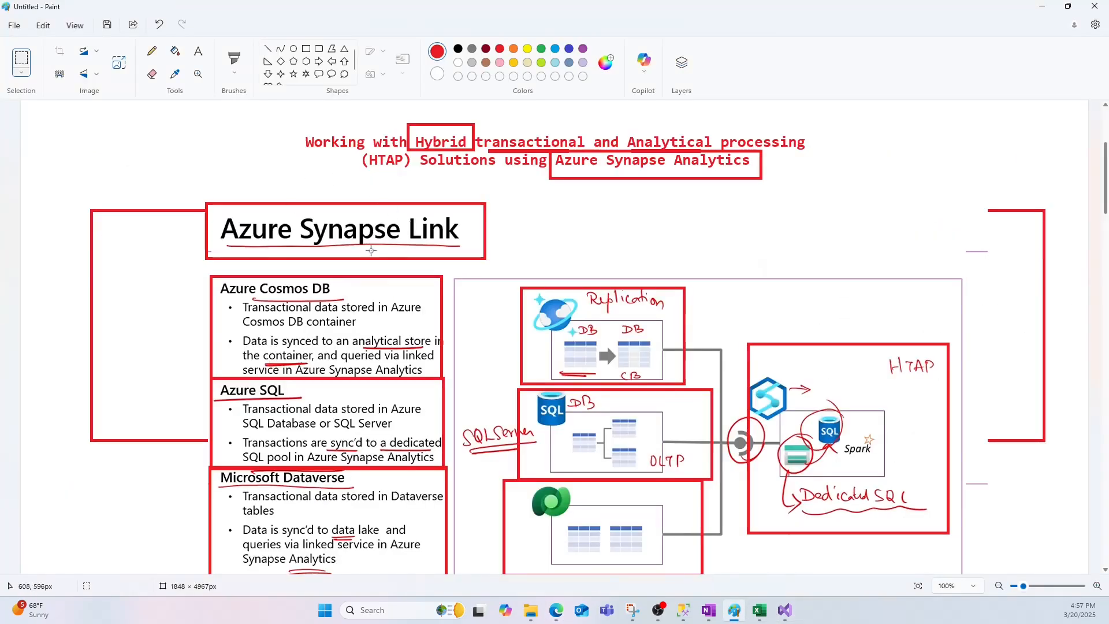
pyautogui.click(1043, 7)
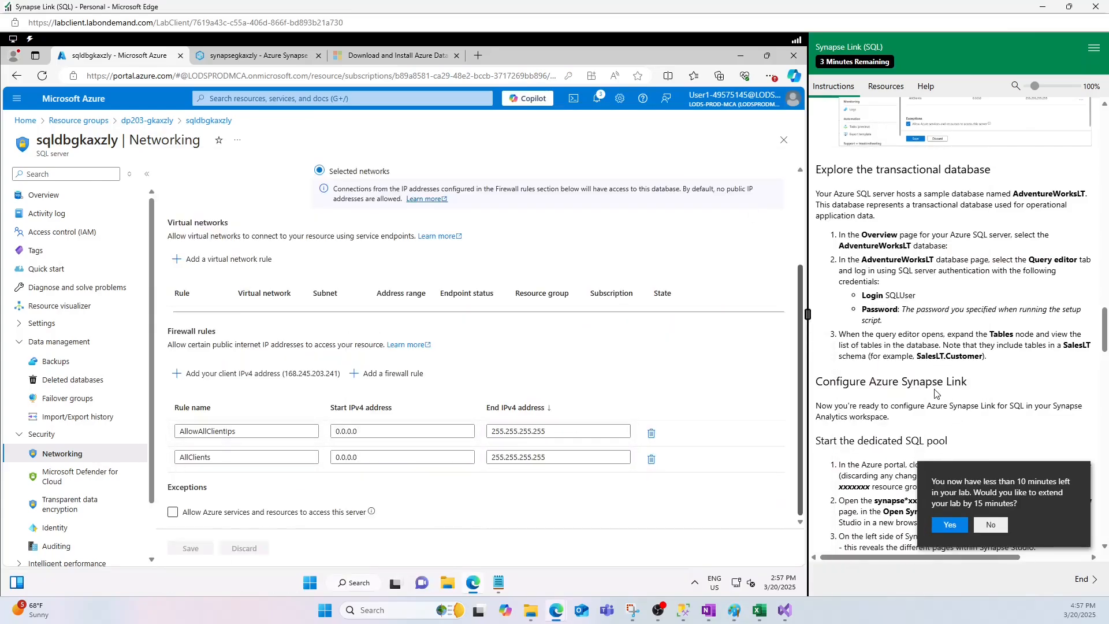
pyautogui.scroll(-4, 937, 394)
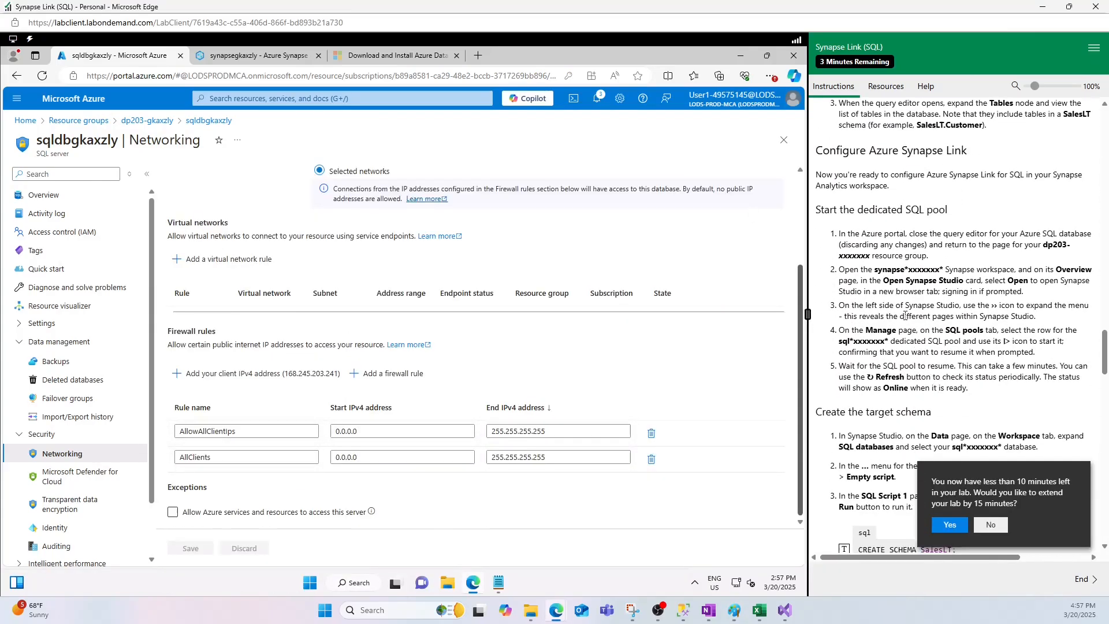
pyautogui.scroll(-1, 905, 316)
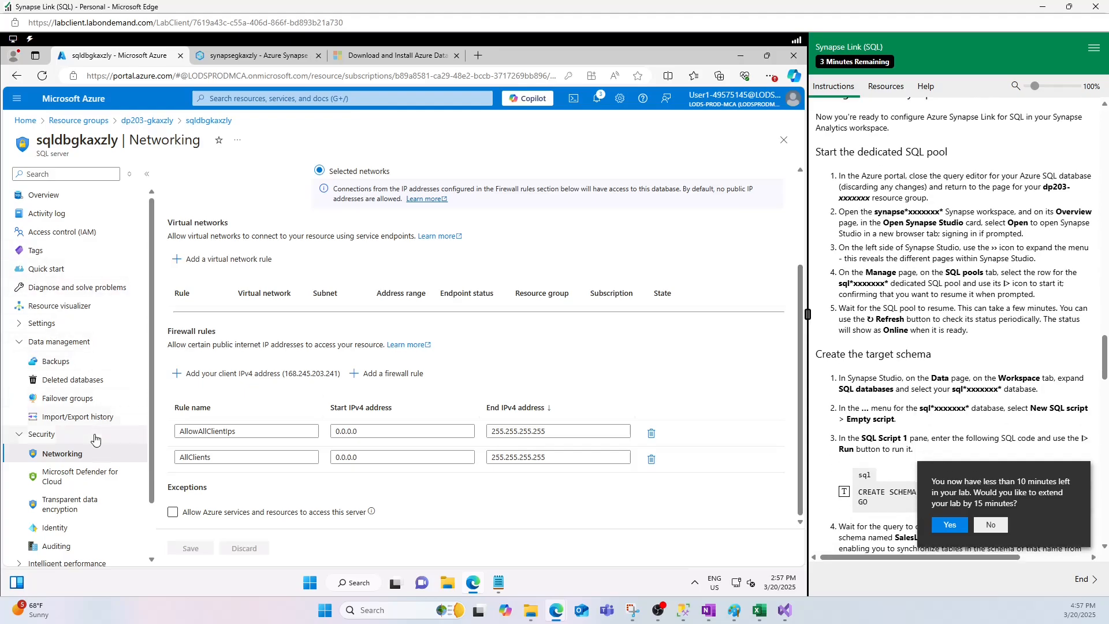
# - From the dp203-gkaxzly resource group, open the synapsegkaxzly workspace in Synapse Studio and display its SQL pools
pyautogui.click(146, 122)
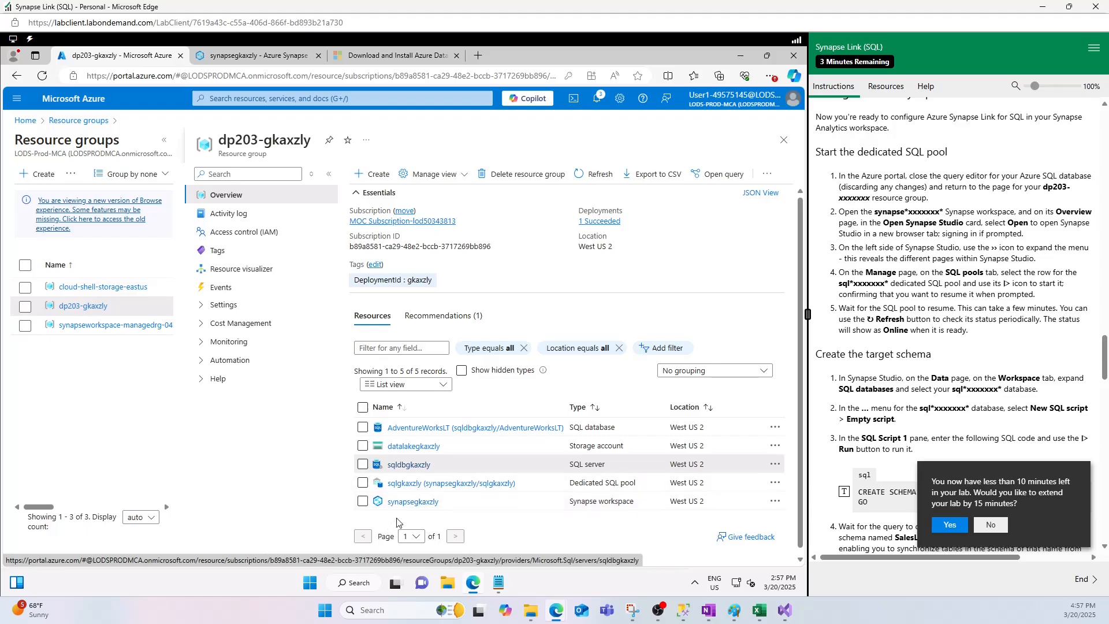
pyautogui.click(412, 501)
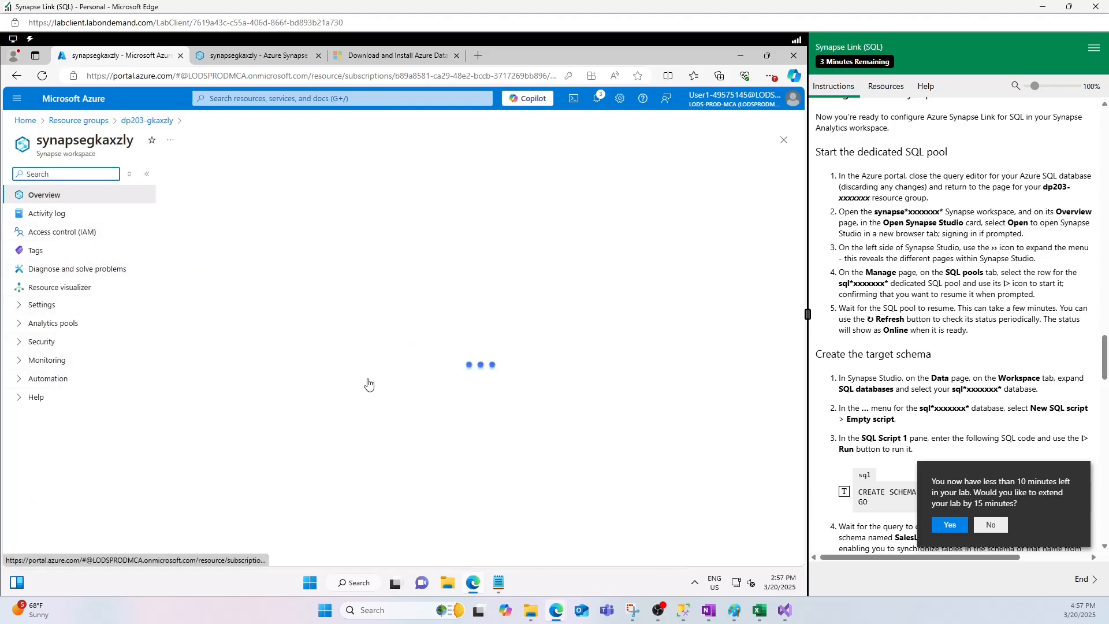
pyautogui.click(319, 452)
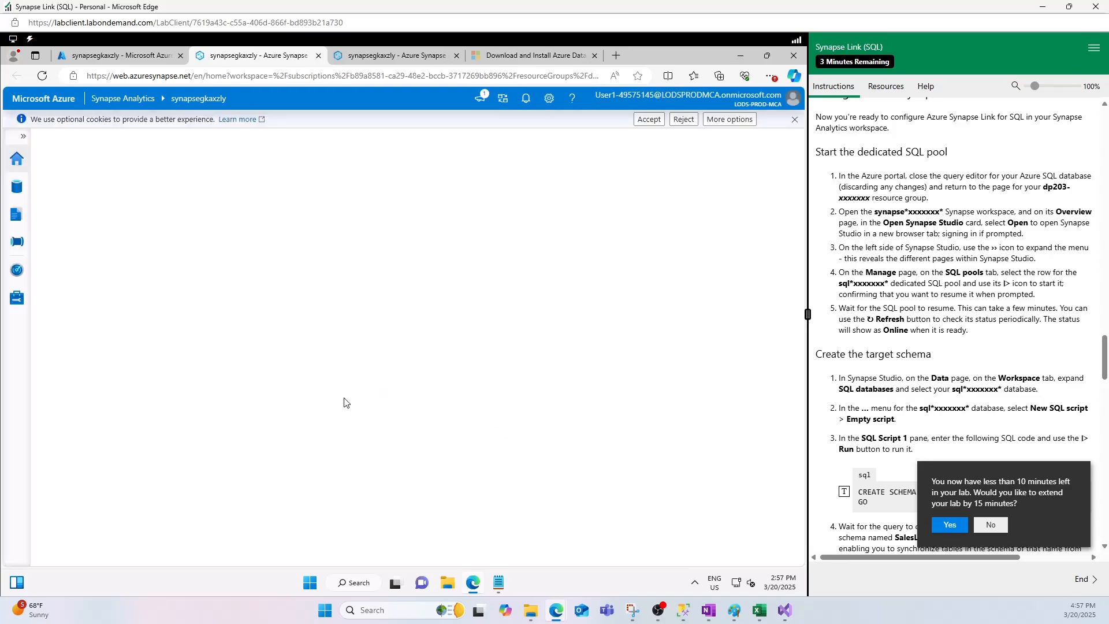
pyautogui.click(20, 305)
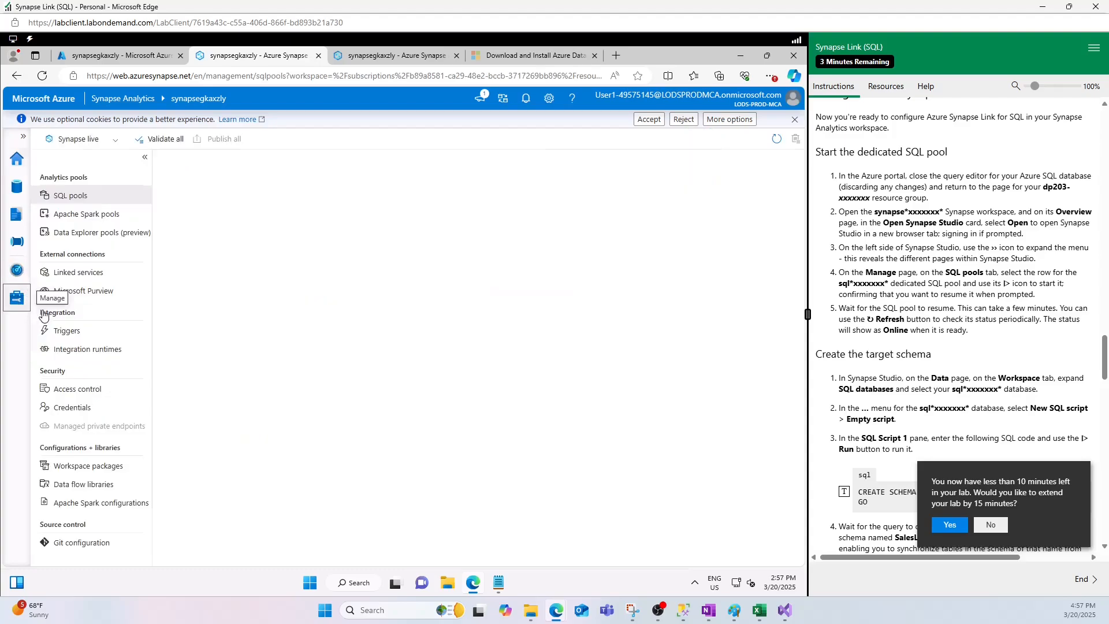
pyautogui.click(68, 199)
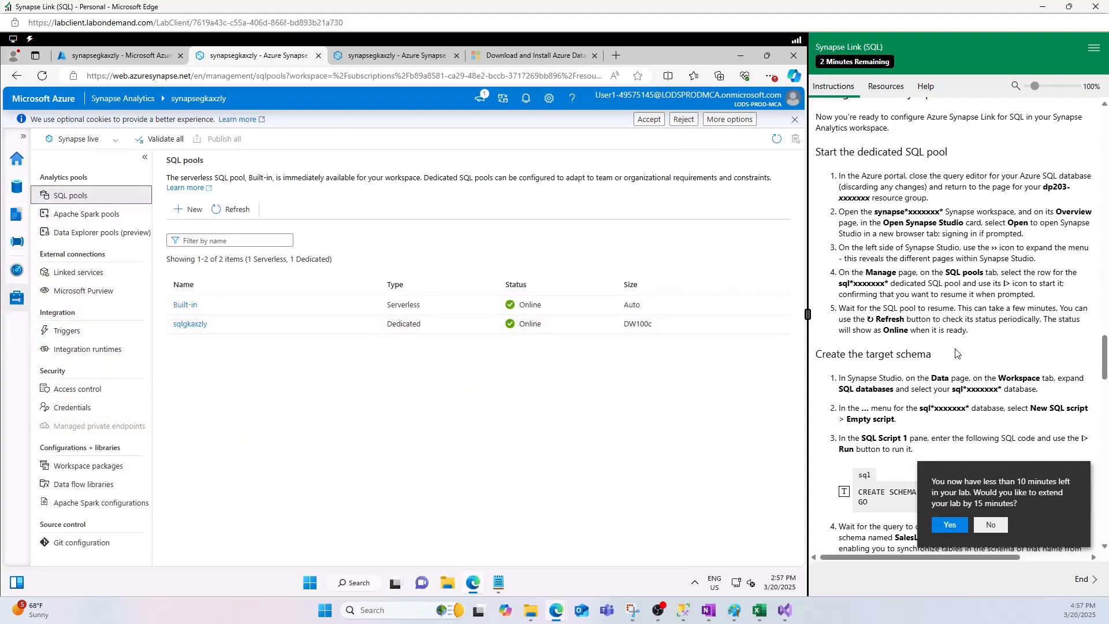
# - Following the target schema instructions, expand the sqlgkaxzly database's tables in Synapse Studio's data explorer and create a new-table SQL script
pyautogui.scroll(-2, 924, 312)
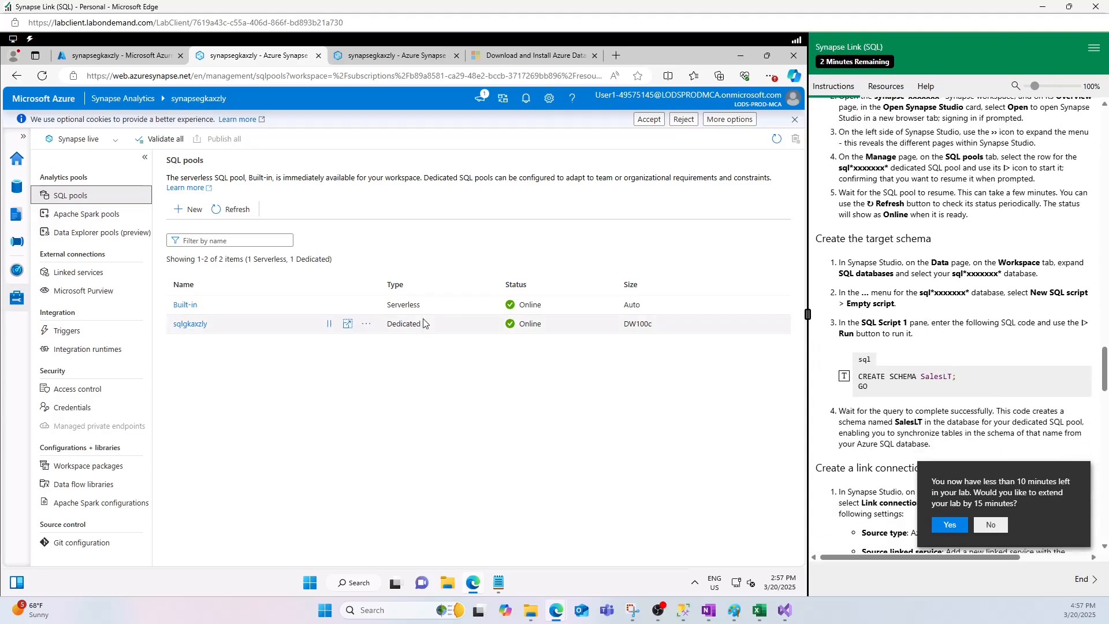
pyautogui.scroll(1, 898, 323)
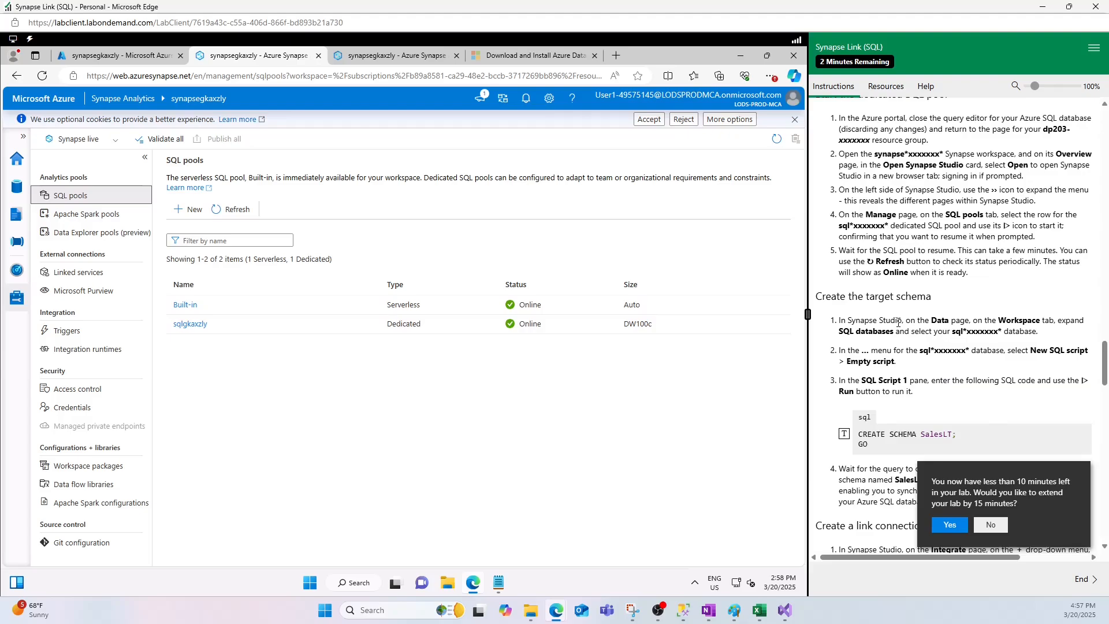
pyautogui.scroll(1, 898, 322)
pyautogui.scroll(-3, 898, 322)
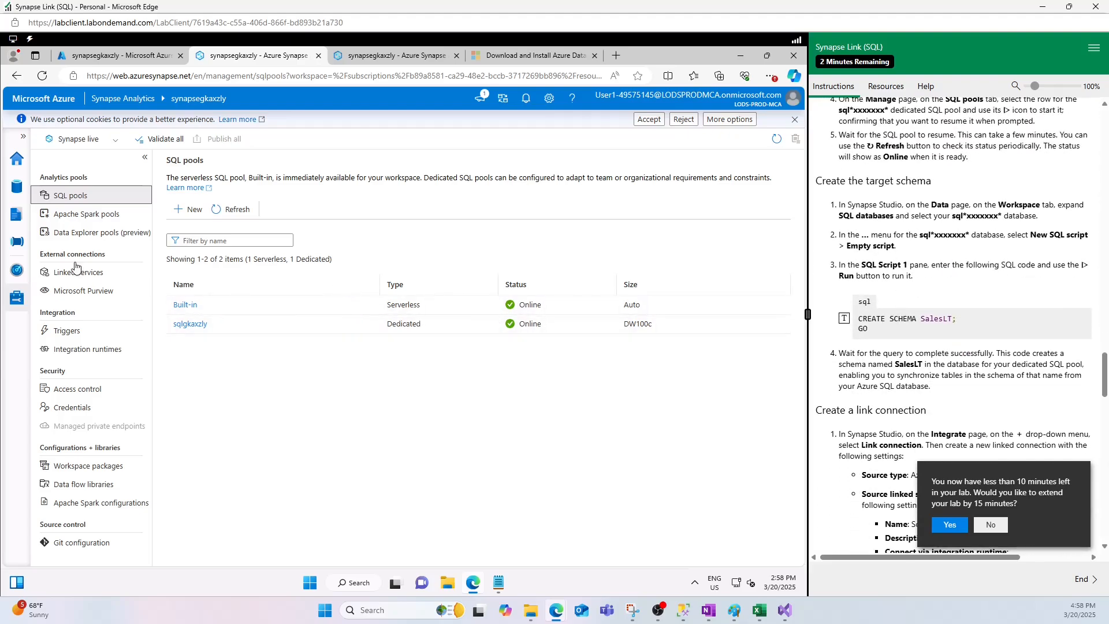
pyautogui.click(17, 186)
pyautogui.click(45, 226)
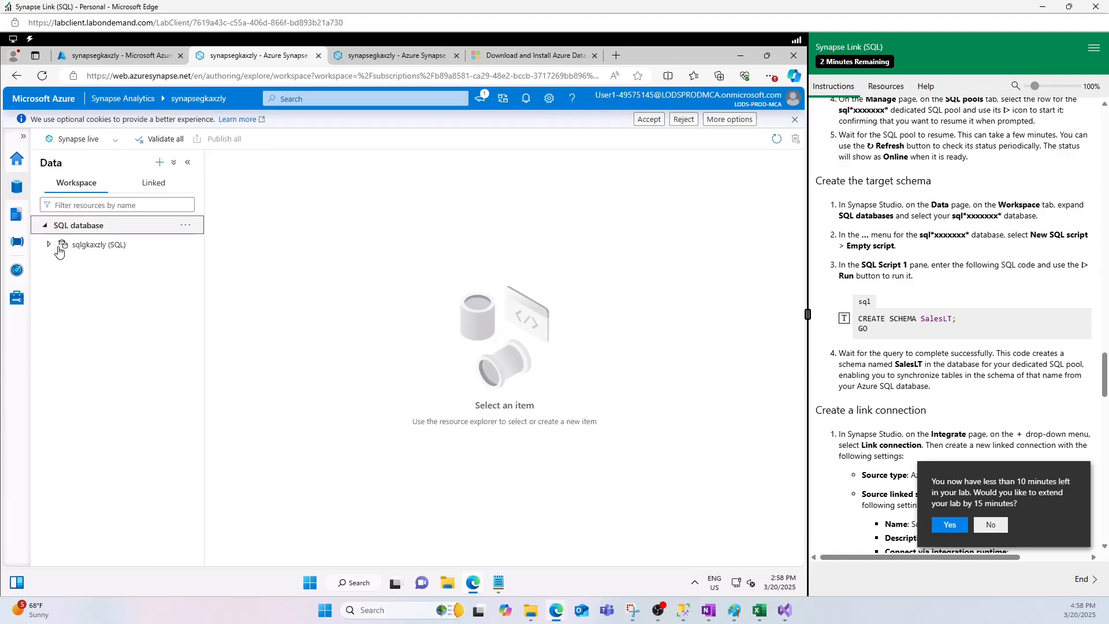
pyautogui.click(49, 245)
pyautogui.click(61, 263)
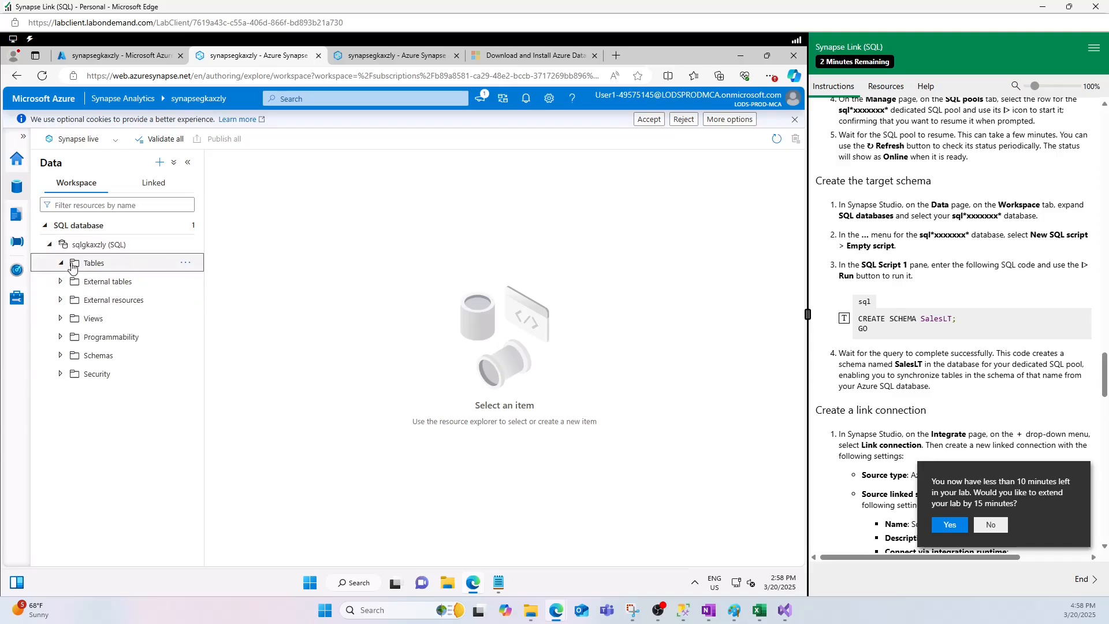
pyautogui.click(187, 266)
pyautogui.moveTo(231, 280)
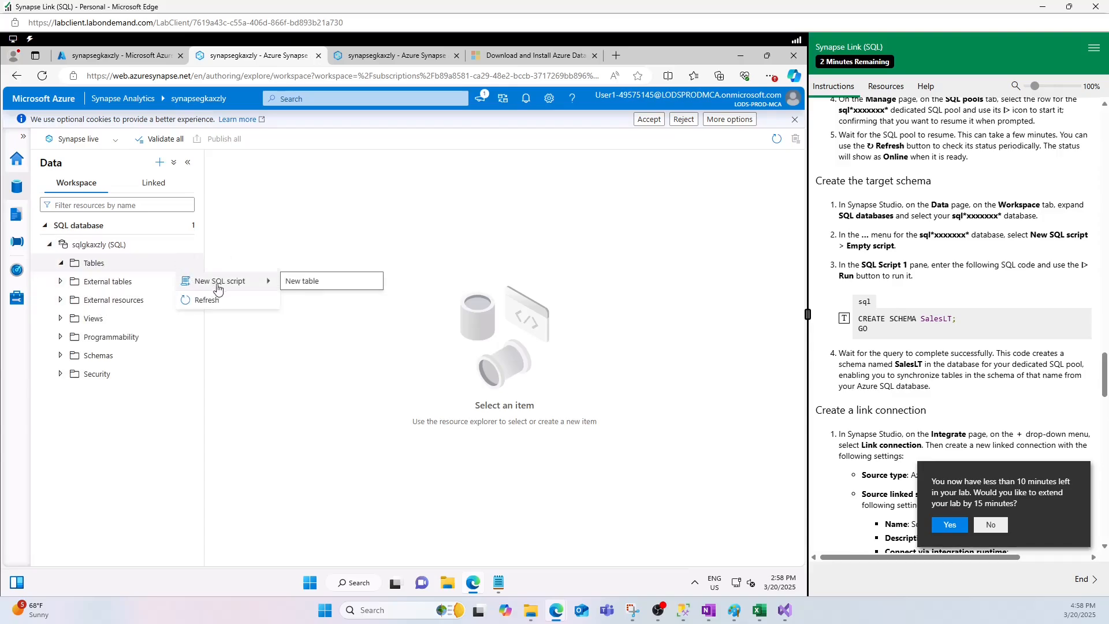
pyautogui.click(323, 285)
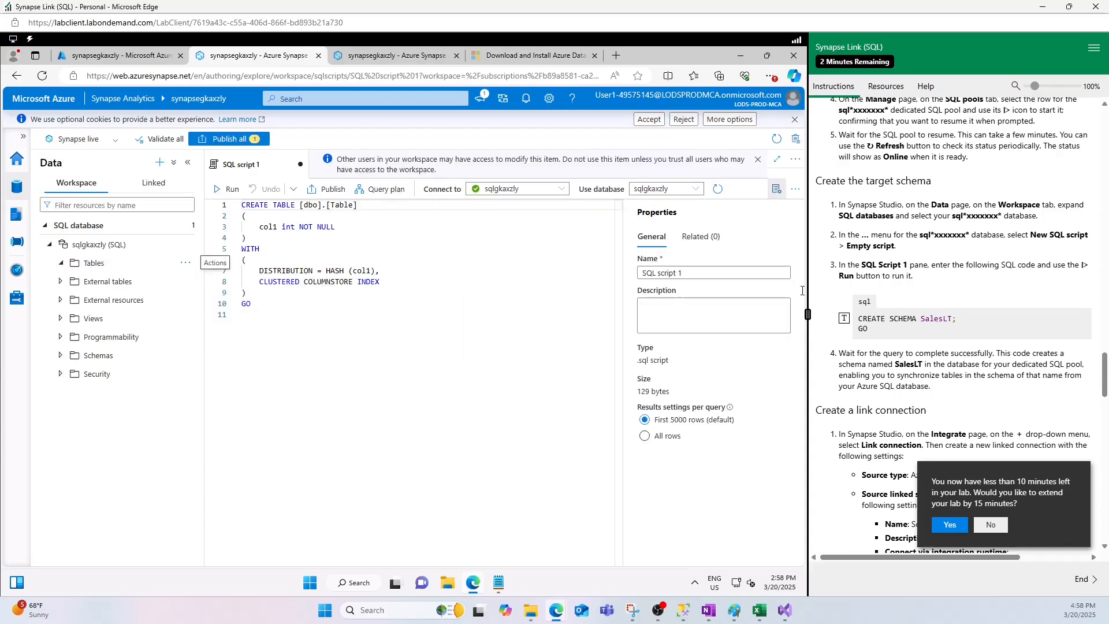
# - Replace the script's template code with "CREATE SCHEMA SalesLT2; GO" and run it on the sqlgkaxzly pool
pyautogui.moveTo(289, 308); pyautogui.dragTo(224, 207)
pyautogui.press('Delete')
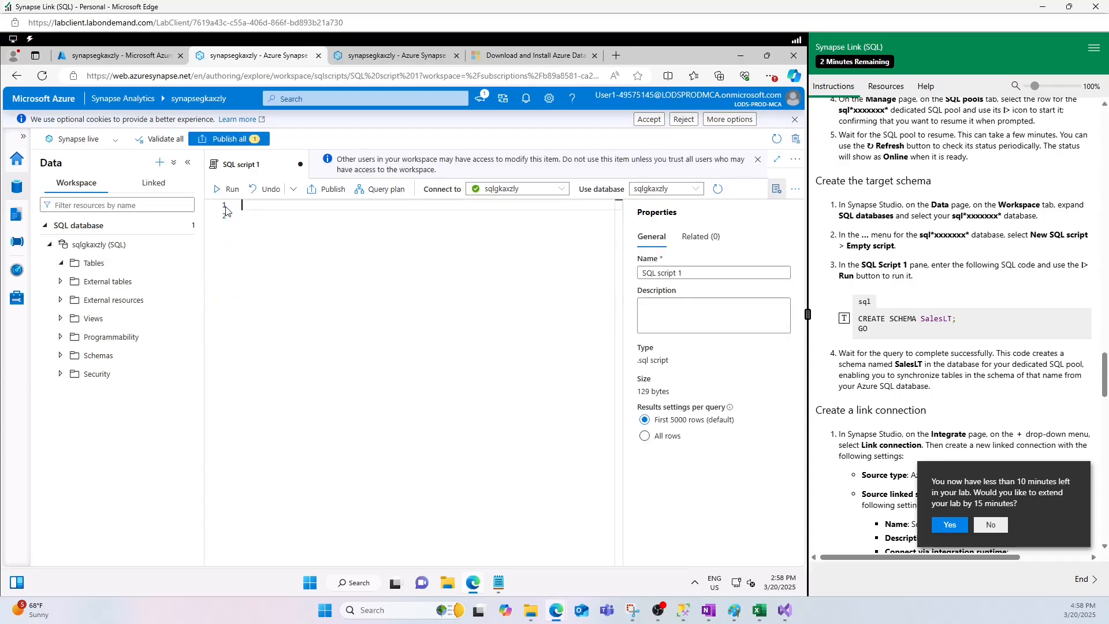
pyautogui.click(844, 317)
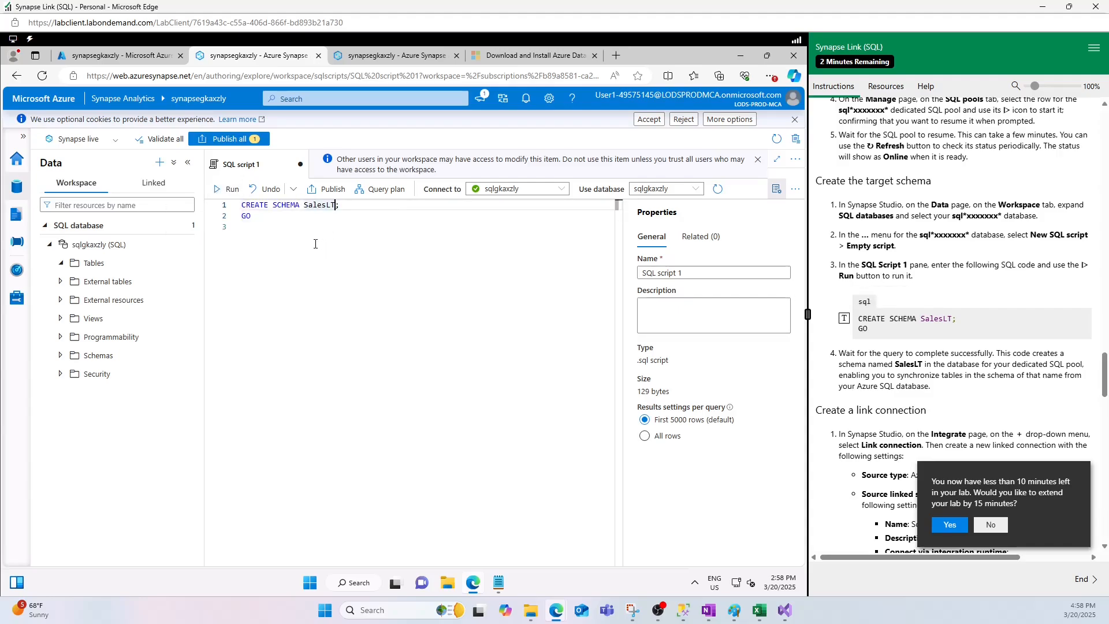
pyautogui.click(228, 190)
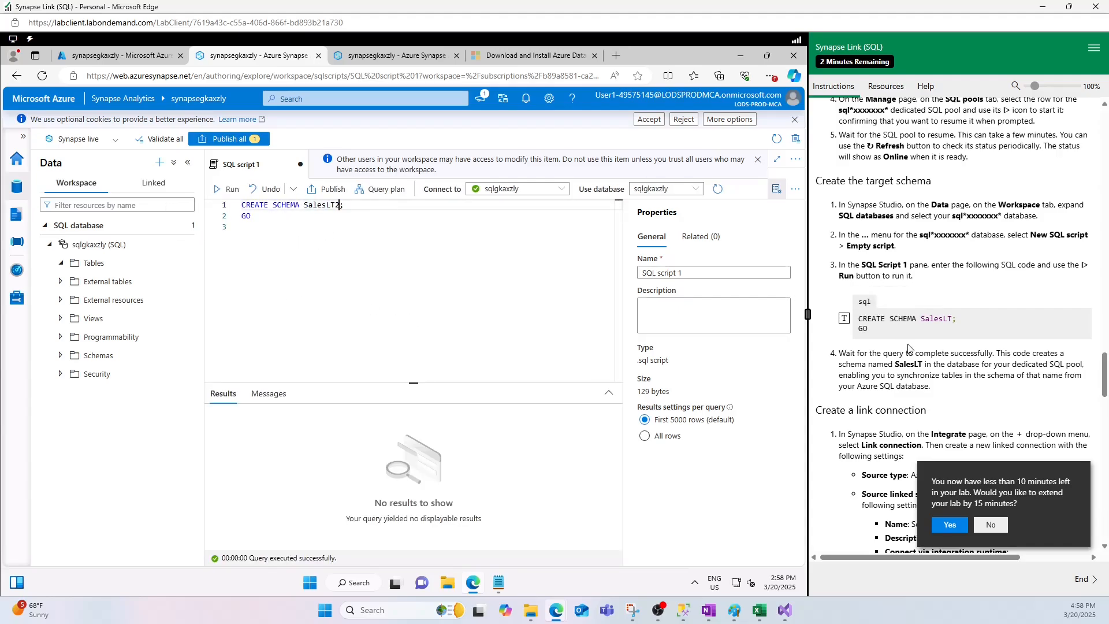
# - Following the lab's link connection instructions, start a new link connection in Synapse Studio with Azure SQL database as the source type
pyautogui.scroll(-2, 909, 350)
pyautogui.scroll(-1, 909, 349)
pyautogui.scroll(-2, 889, 318)
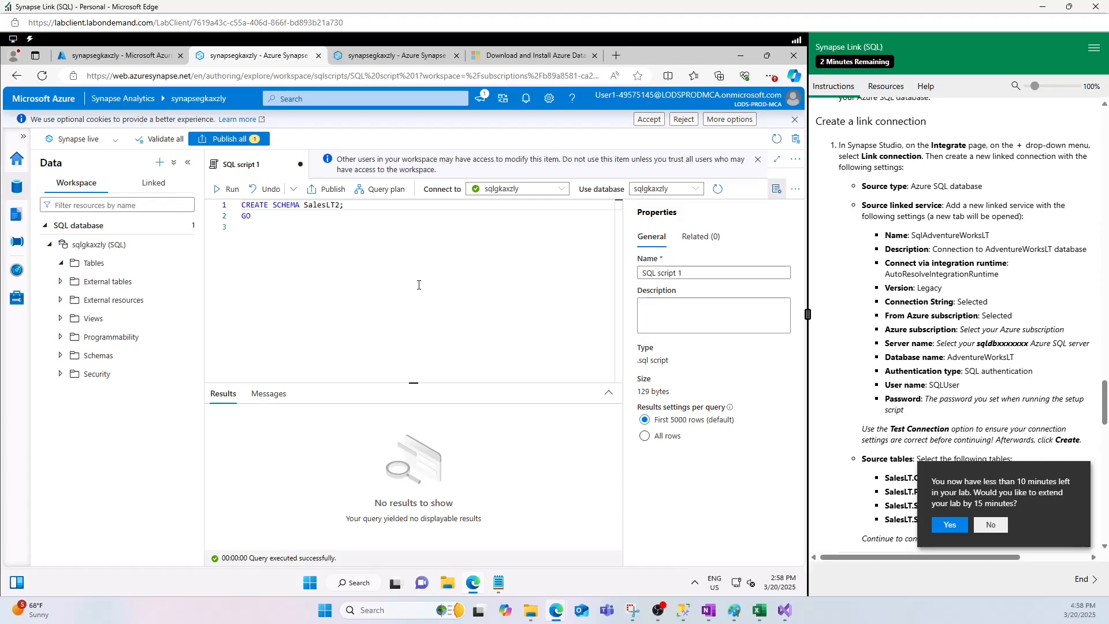
pyautogui.click(18, 244)
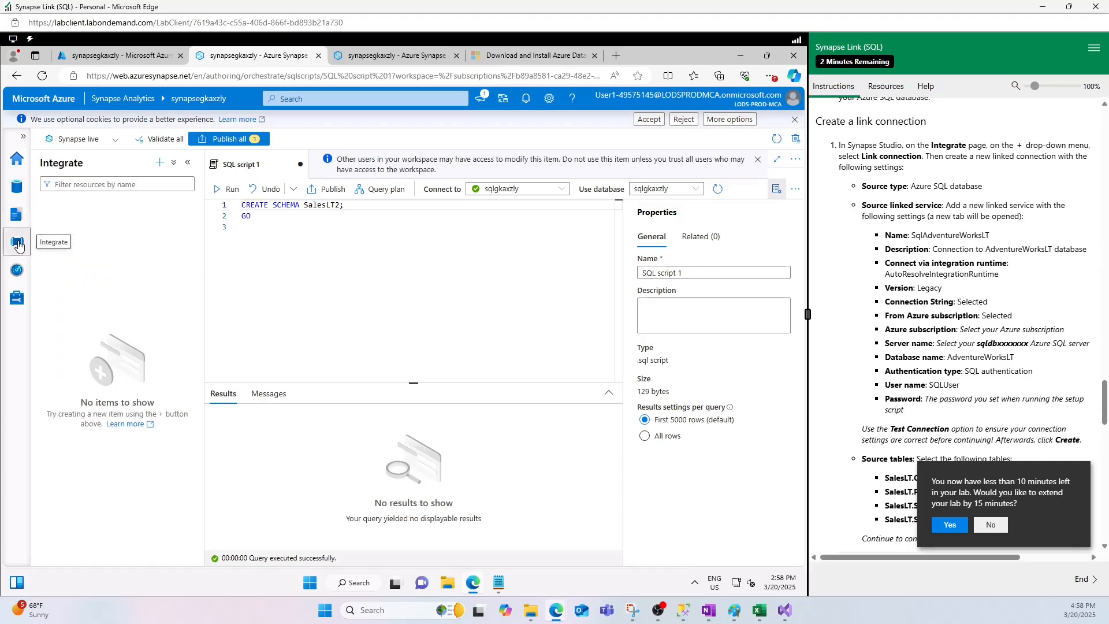
pyautogui.click(160, 162)
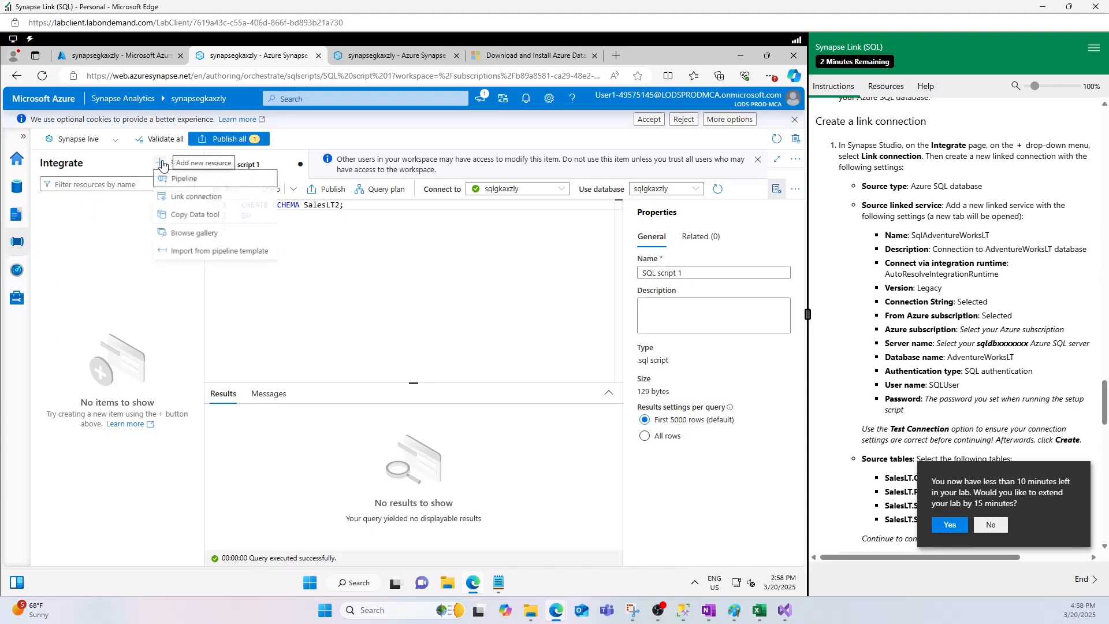
pyautogui.click(182, 198)
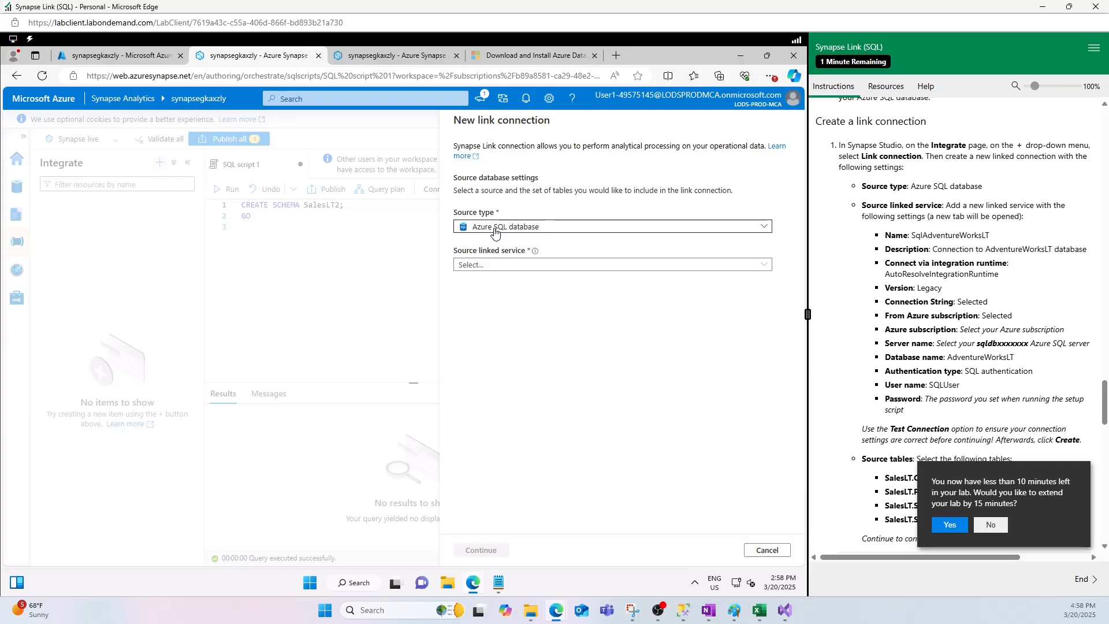
# - Start a new source linked service for the link connection and name it OLTPDB
pyautogui.click(495, 265)
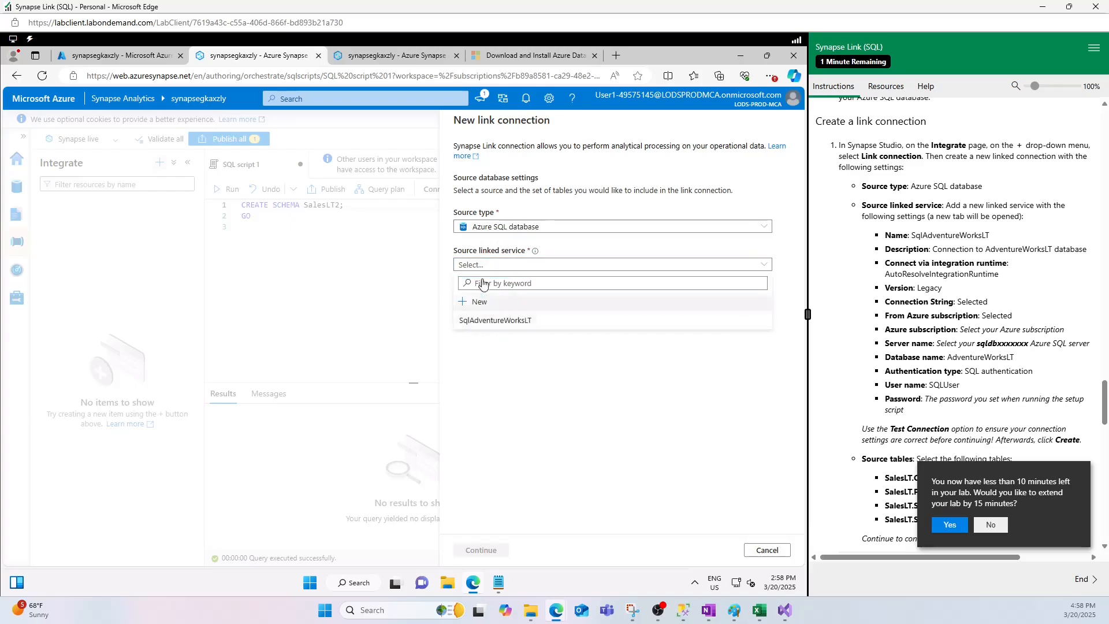
pyautogui.click(478, 302)
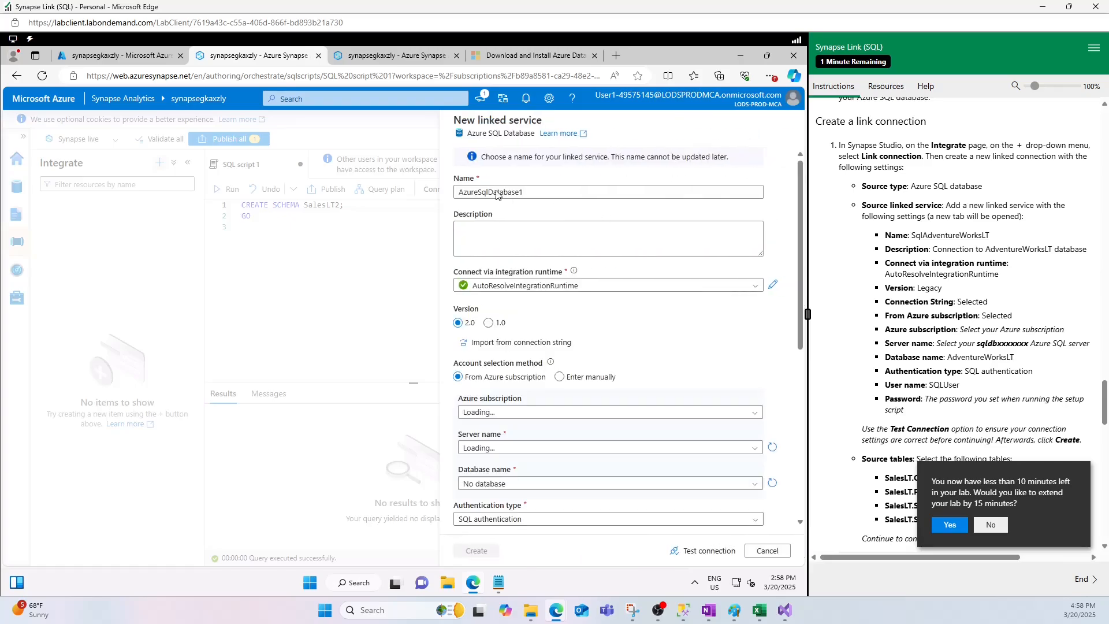
pyautogui.write('S')
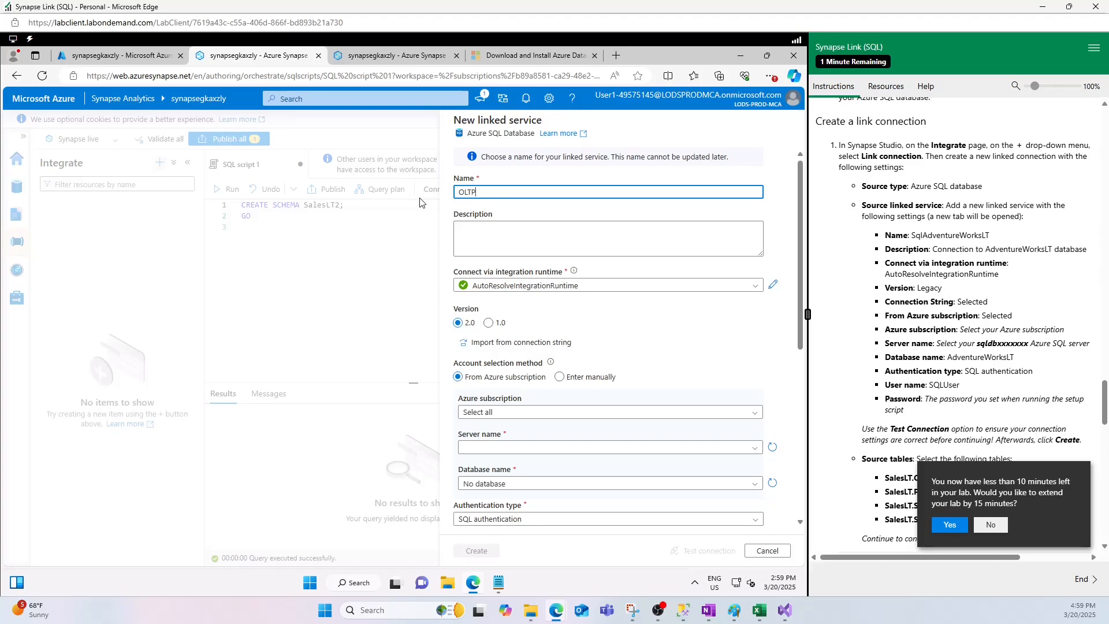
# - Point the linked service to the MOC subscription, the sqldbgkaxzly server and the AdventureWorksLT database
pyautogui.click(506, 412)
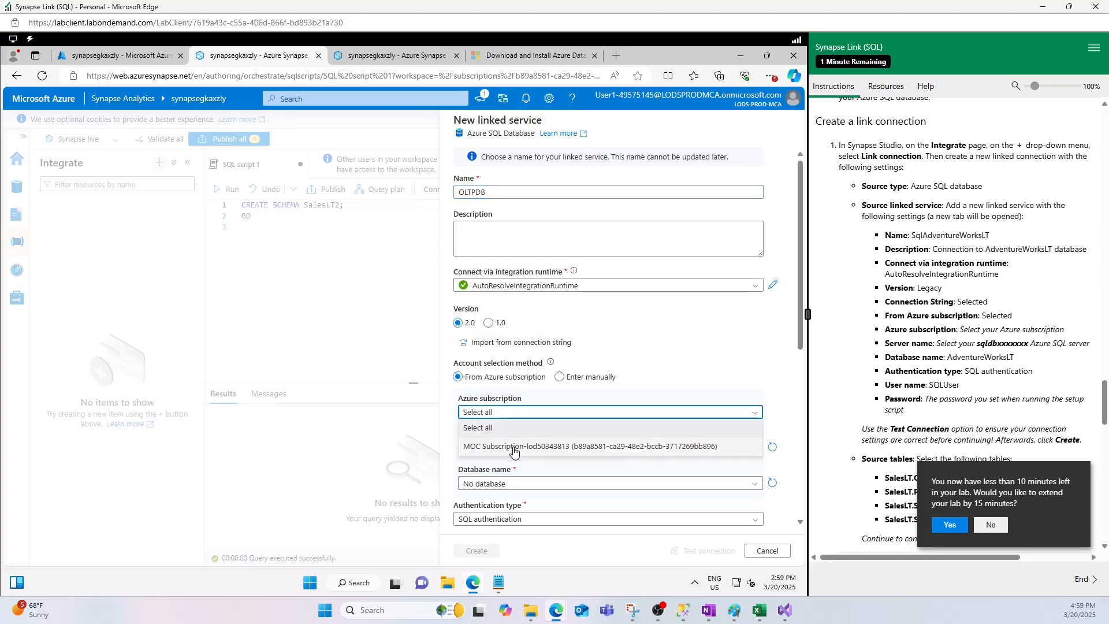
pyautogui.click(514, 449)
pyautogui.click(500, 448)
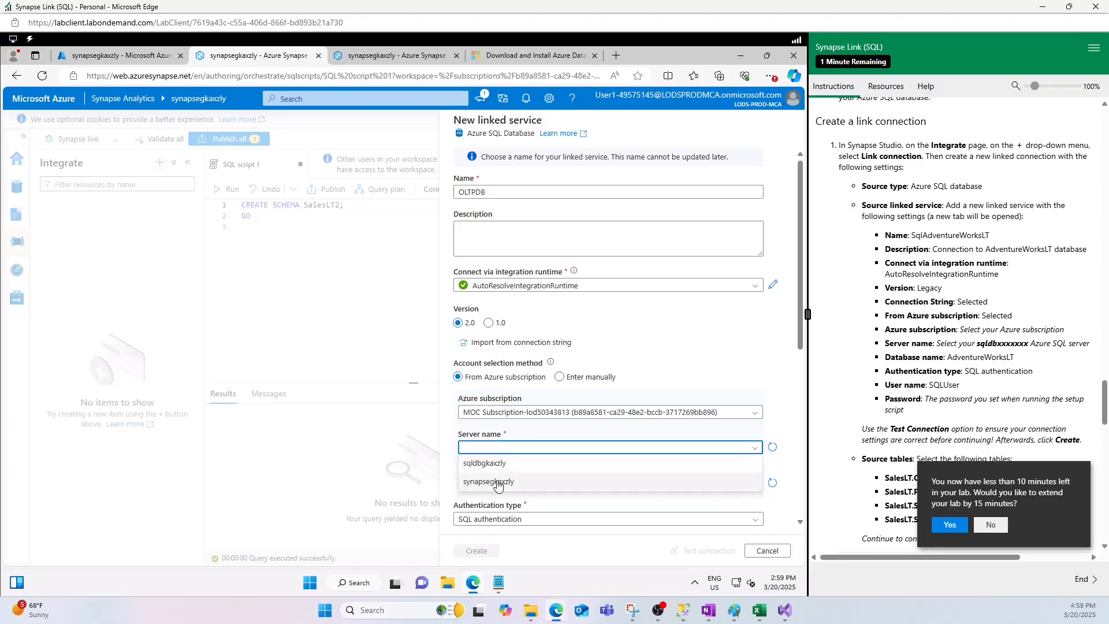
pyautogui.click(485, 464)
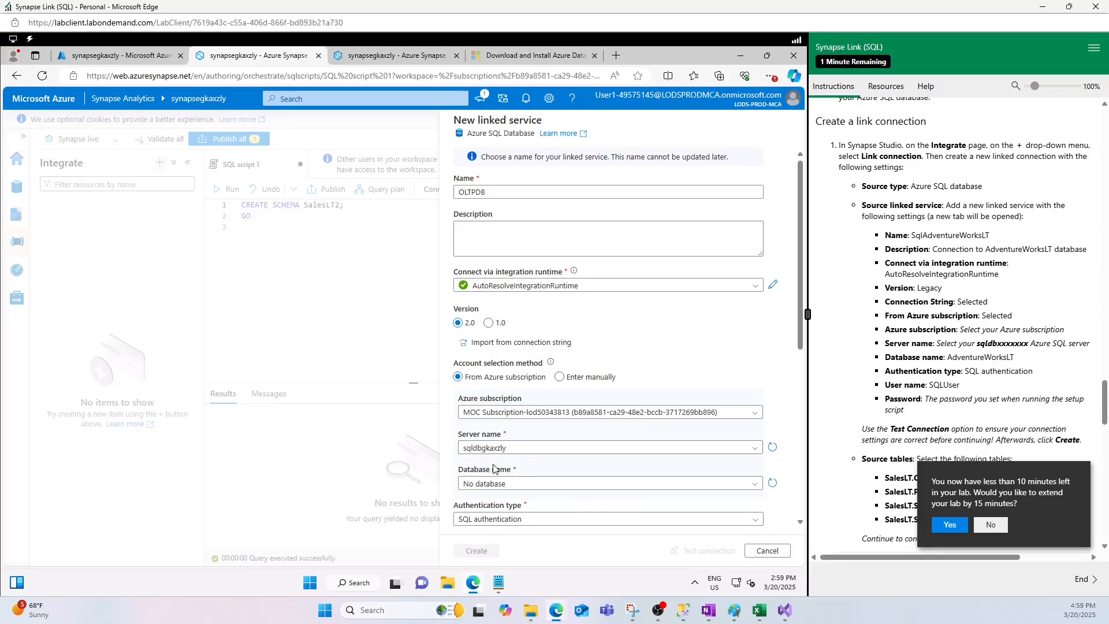
pyautogui.click(536, 487)
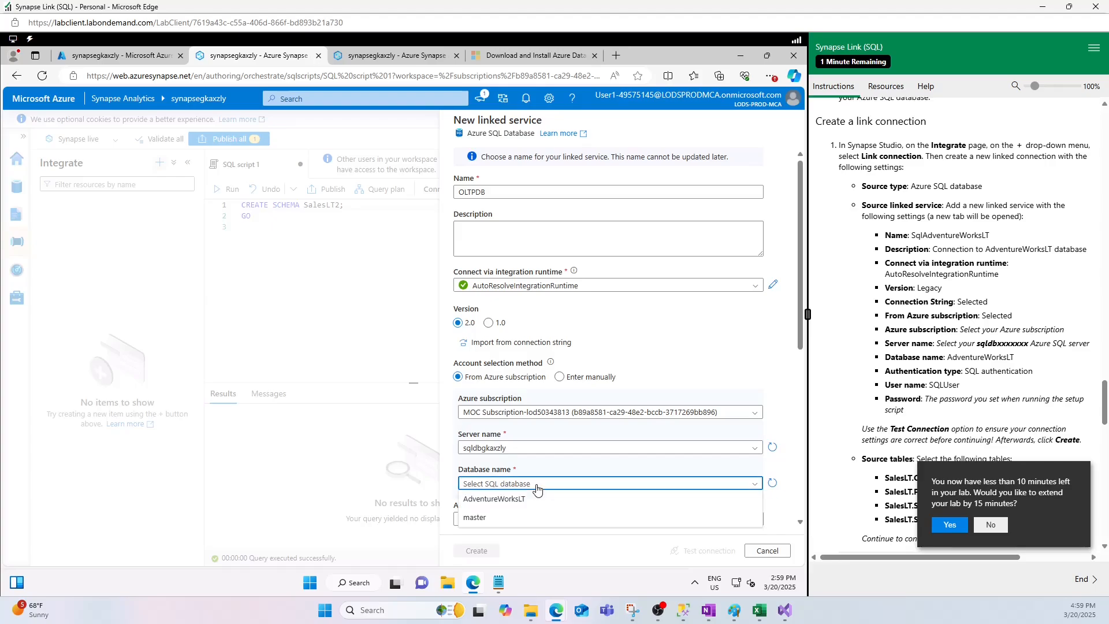
pyautogui.click(504, 500)
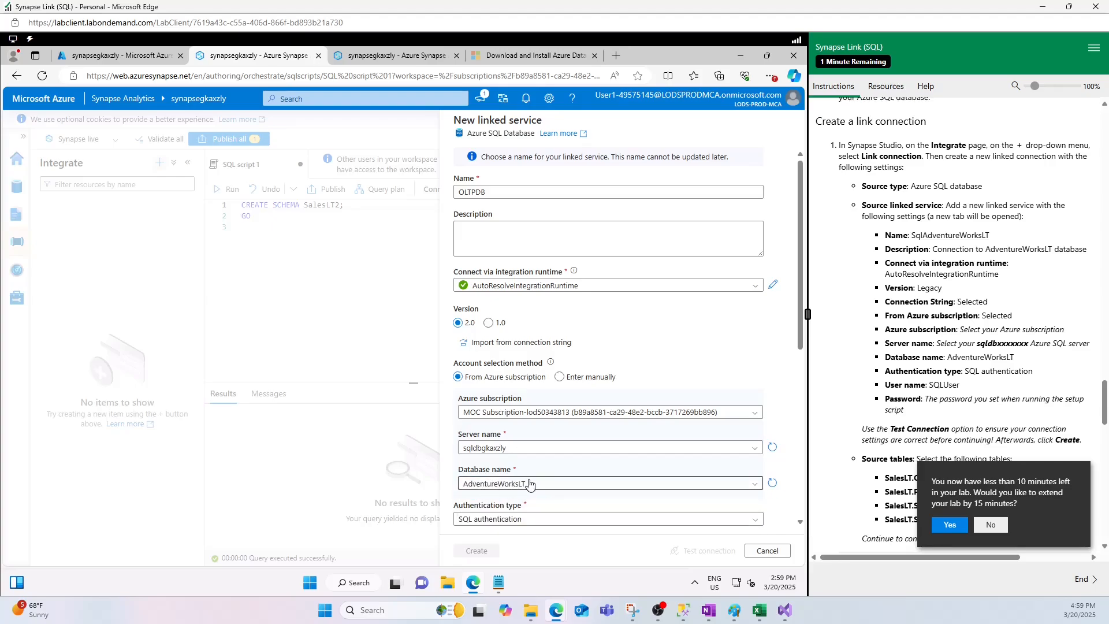
# - Fill in the SQL authentication credentials with the user name SQLUser from the lab instructions and the account password
pyautogui.scroll(-4, 523, 495)
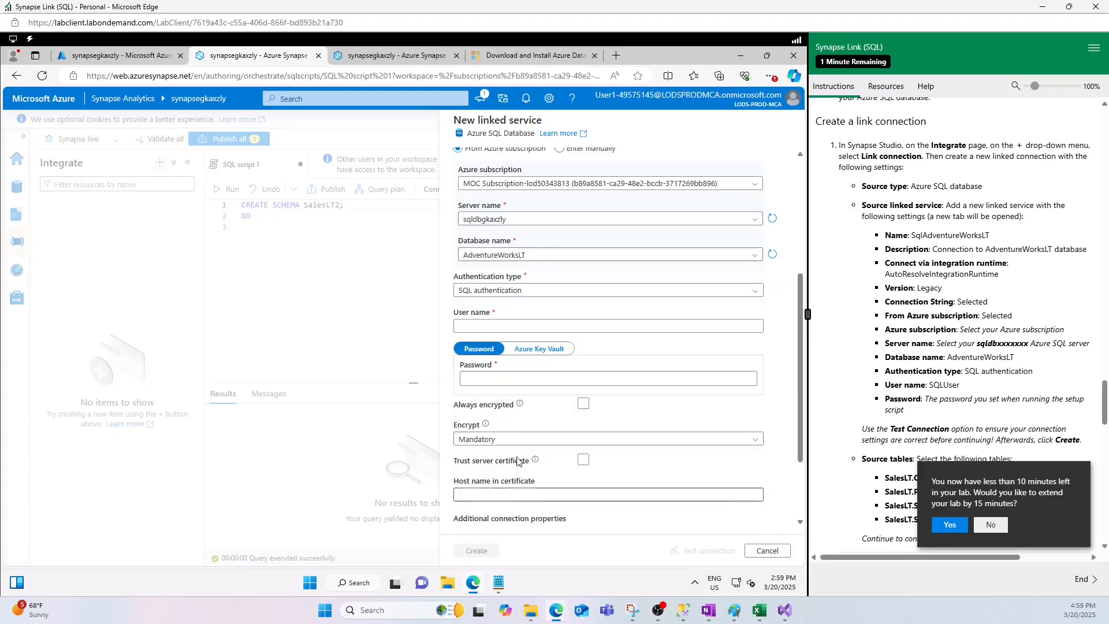
pyautogui.click(472, 327)
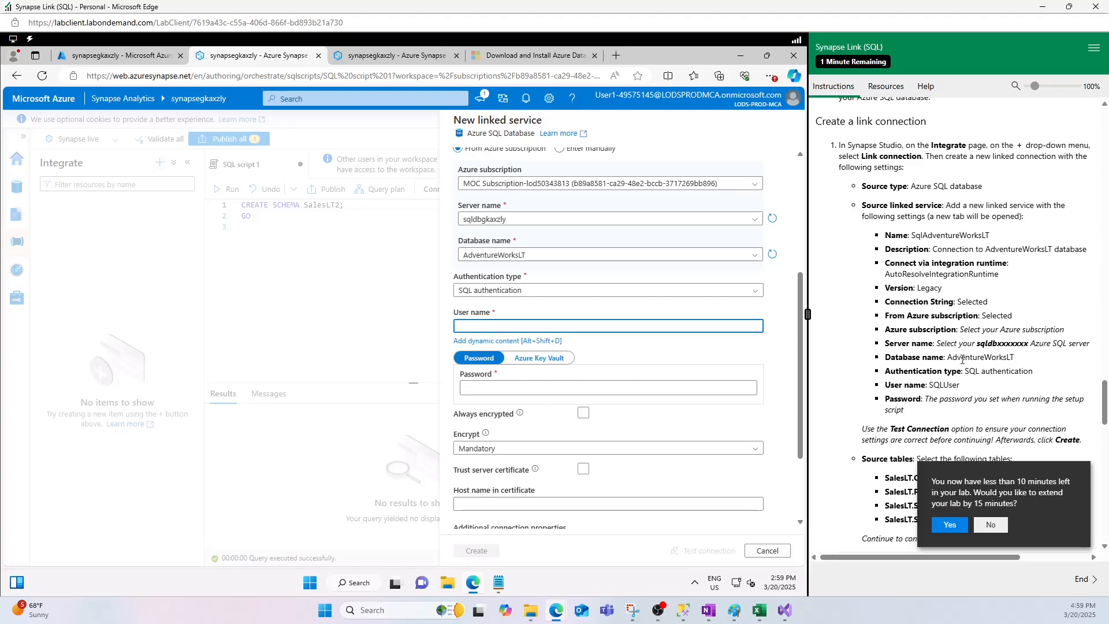
pyautogui.doubleClick(954, 388)
pyautogui.hotkey('ctrl', 'c')
pyautogui.click(512, 325)
pyautogui.hotkey('ctrl', 'v')
pyautogui.click(481, 391)
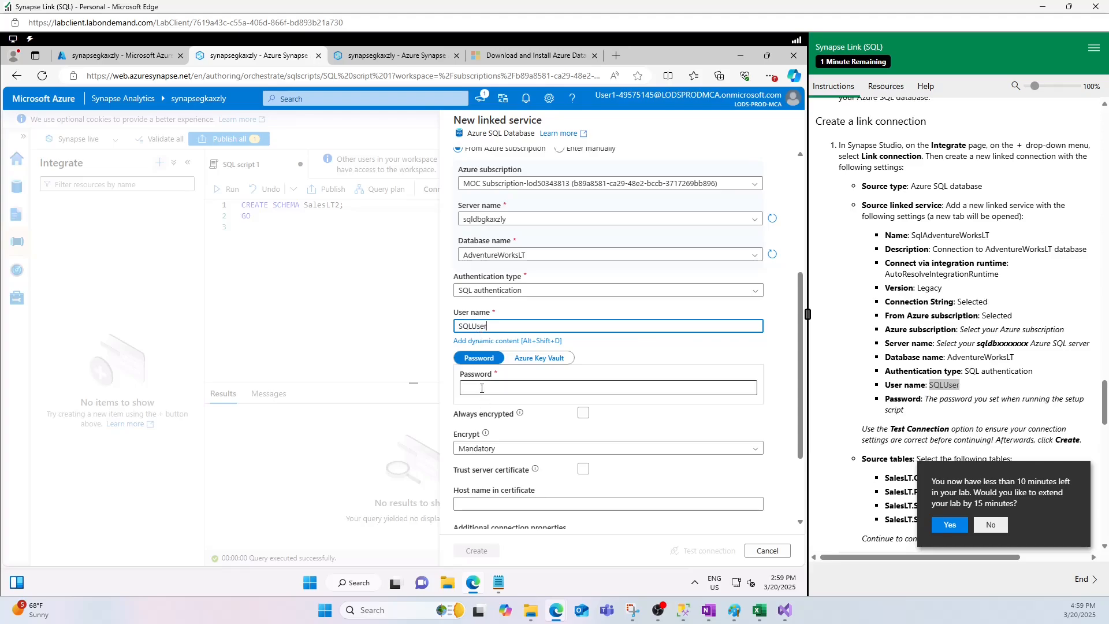
pyautogui.write('Pa55w.r')
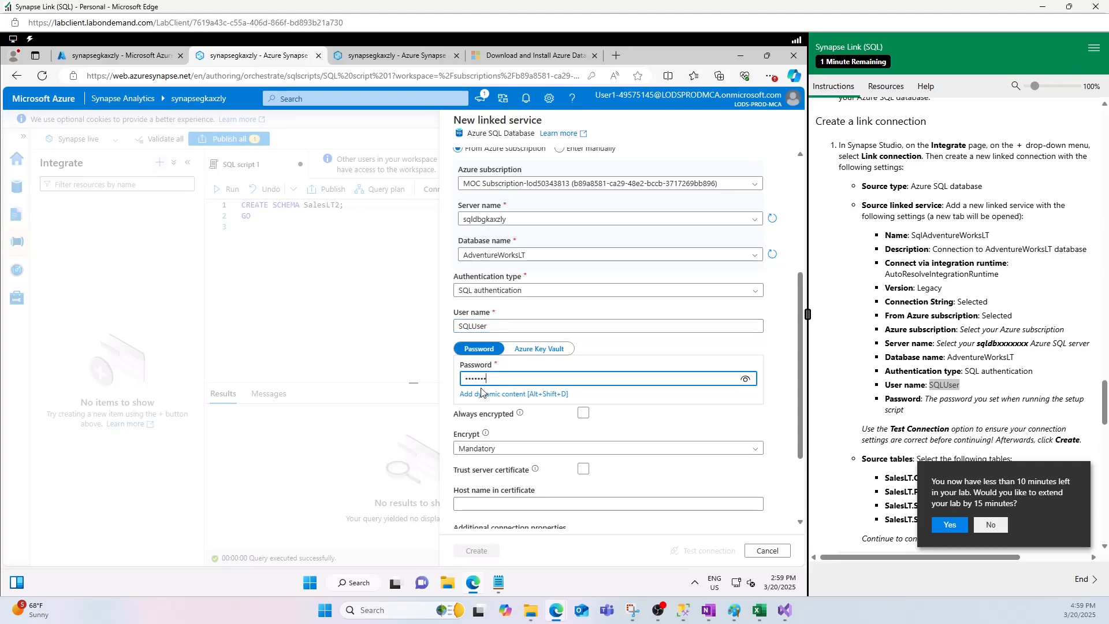
pyautogui.write('d12')
# - Test the OLTPDB connection and create the linked service, dismissing the browser's offer to save the password
pyautogui.scroll(-2, 517, 434)
pyautogui.click(704, 551)
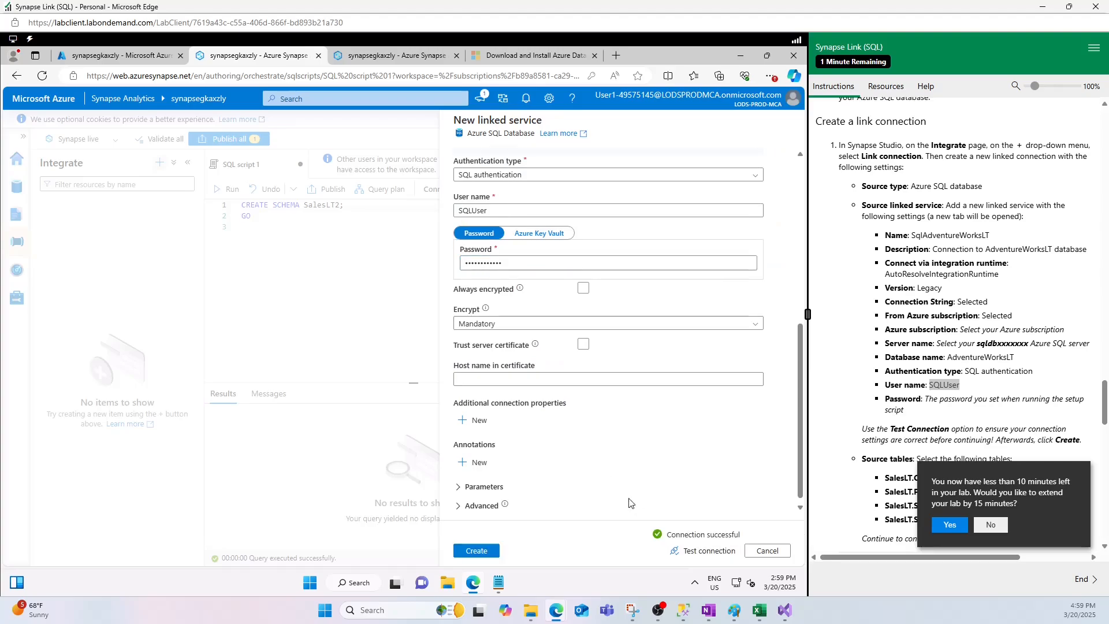
pyautogui.click(475, 552)
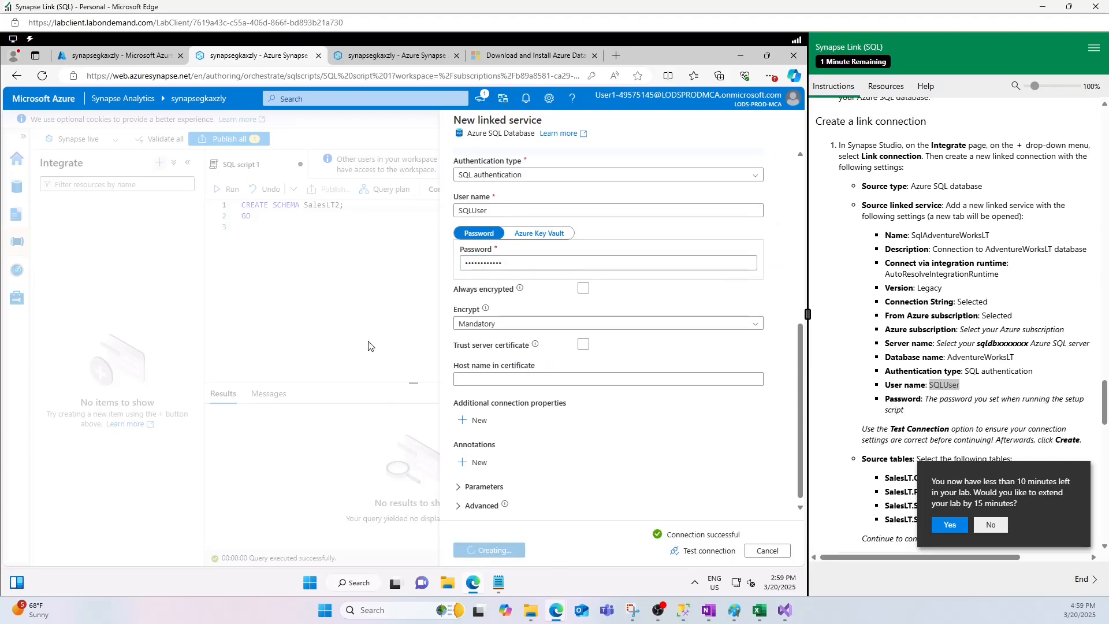
pyautogui.scroll(-4, 948, 379)
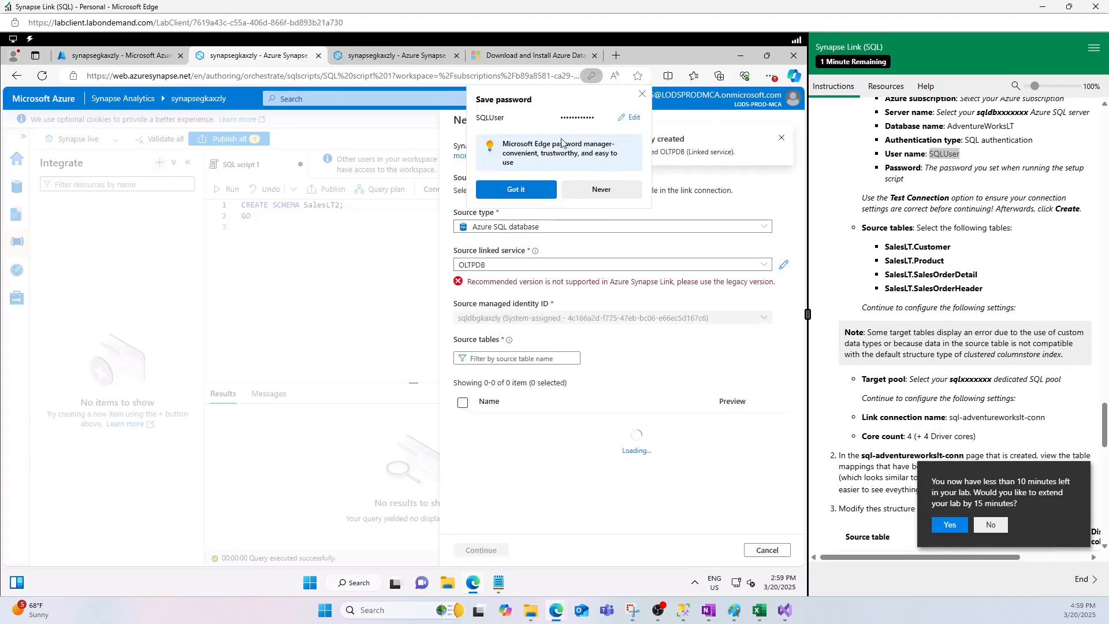
pyautogui.click(643, 94)
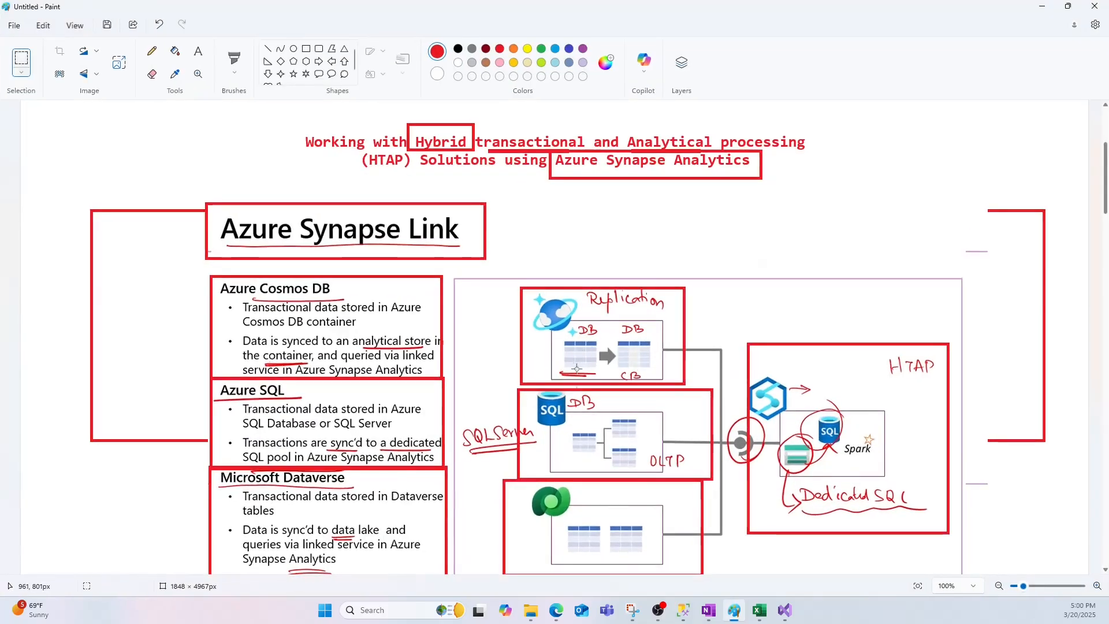
pyautogui.scroll(-1, 576, 369)
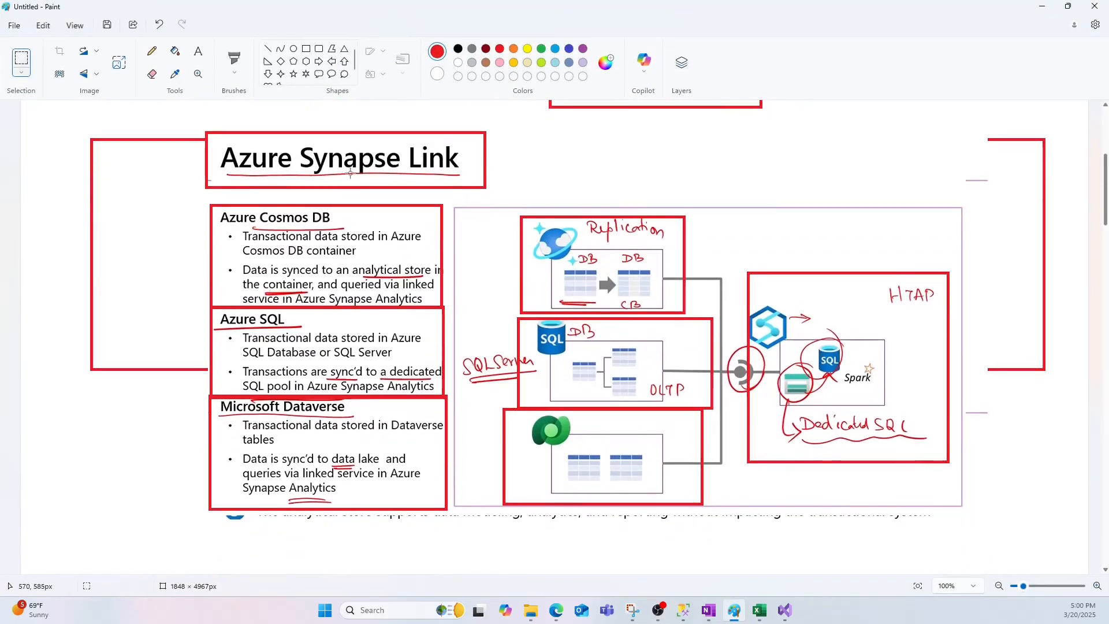